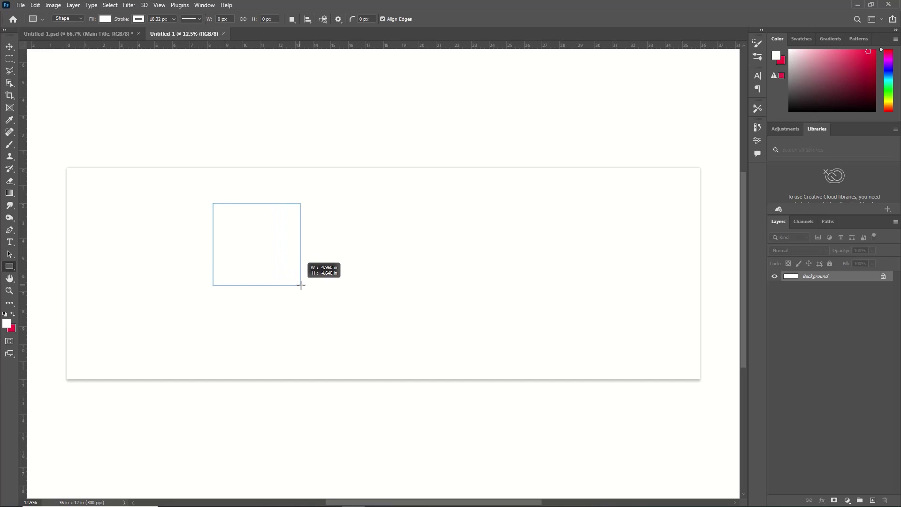
Draw a rounded rectangle about 5.36 by 5.2 in on the canvas's left half and fill it with black
{"action": "mouse_move", "coordinate": [303, 285]}
{"action": "left_mouse_down"}
{"action": "mouse_move", "coordinate": [307, 294]}
{"action": "mouse_move", "coordinate": [288, 280]}
{"action": "mouse_move", "coordinate": [299, 292]}
{"action": "left_mouse_up"}
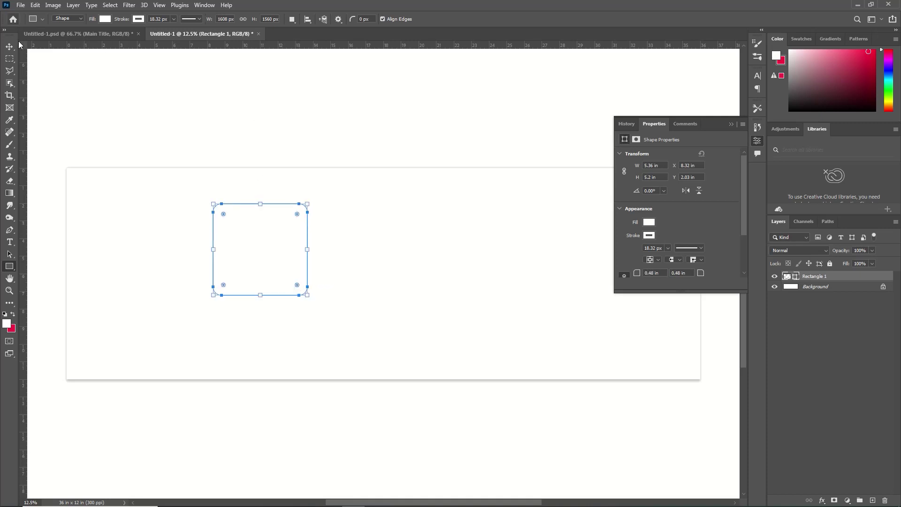
{"action": "left_click", "coordinate": [649, 222]}
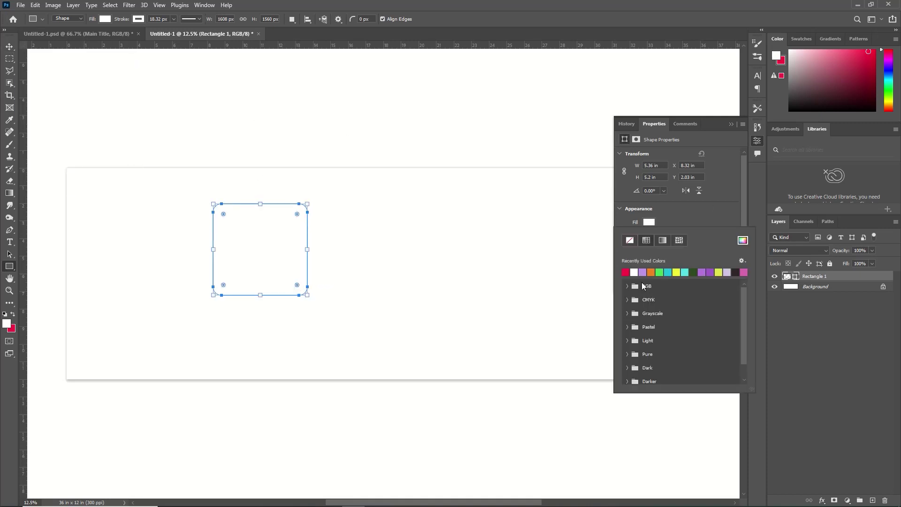
{"action": "left_click", "coordinate": [650, 222]}
{"action": "left_click", "coordinate": [649, 222]}
{"action": "left_click", "coordinate": [744, 239]}
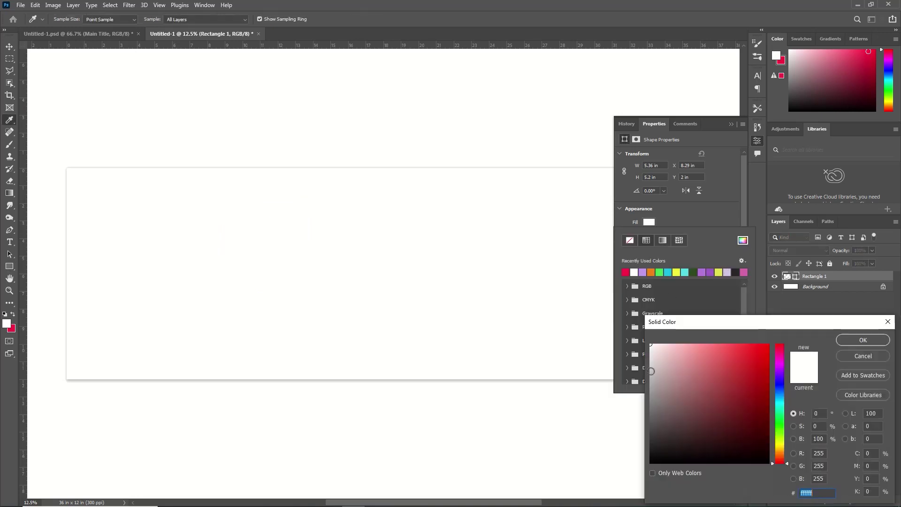
{"action": "left_click", "coordinate": [665, 461]}
{"action": "left_click", "coordinate": [849, 342]}
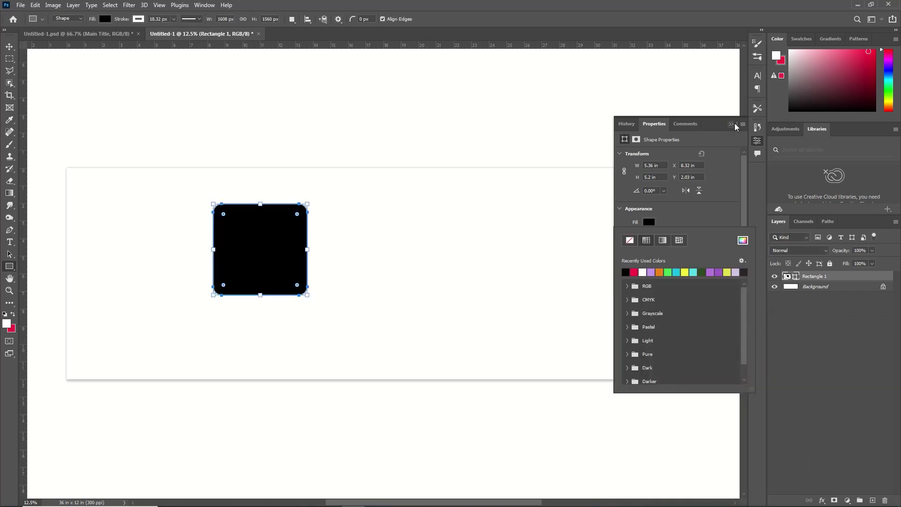
Remove the stroke from the black rounded rectangle
{"action": "left_click", "coordinate": [702, 227]}
{"action": "left_click", "coordinate": [649, 235]}
{"action": "left_click", "coordinate": [630, 254]}
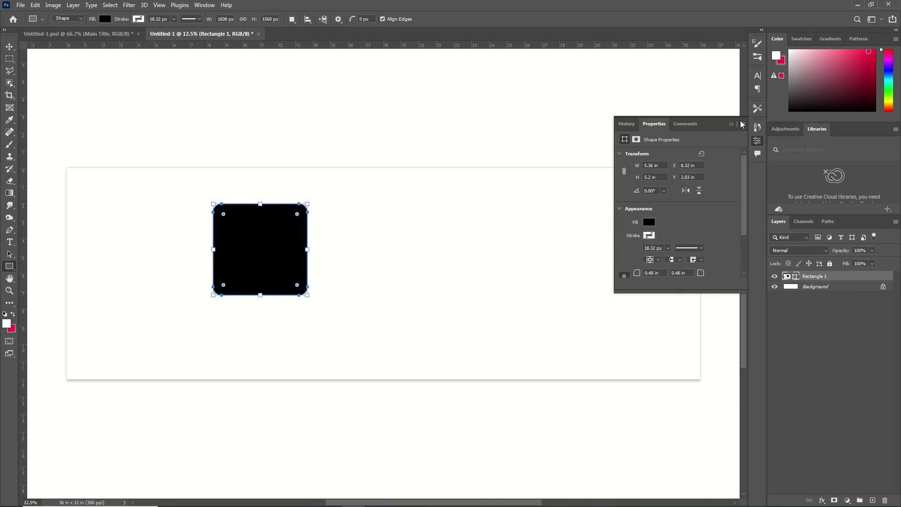
Rotate the black rounded rectangle onto its corner so it stands as a diamond
{"action": "left_click", "coordinate": [320, 190]}
{"action": "key", "text": "ctrl+t"}
{"action": "left_click_drag", "start_coordinate": [305, 195], "coordinate": [326, 254]}
{"action": "key", "text": "Return"}
Duplicate the diamond, shrink the copy to less than half size and place it along the large diamond's upper-right edge
{"action": "key", "text": "ctrl"}
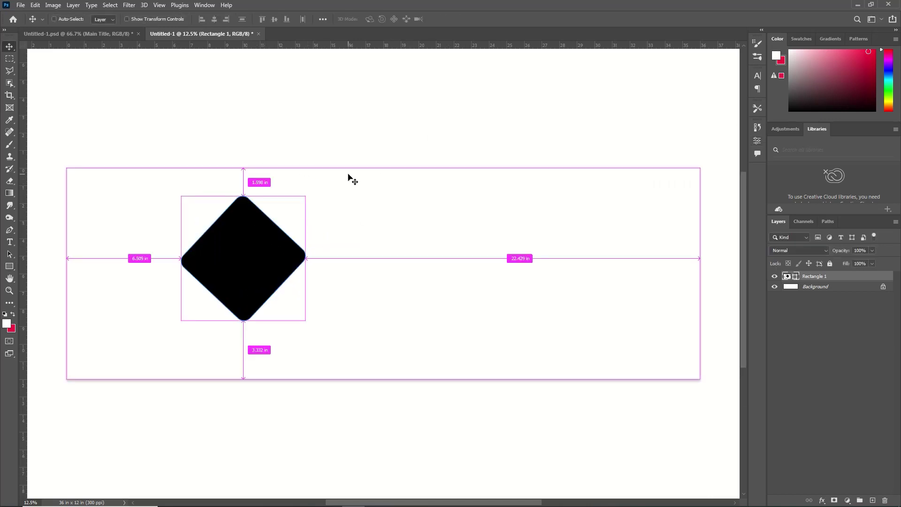
{"action": "key", "text": "ctrl+j"}
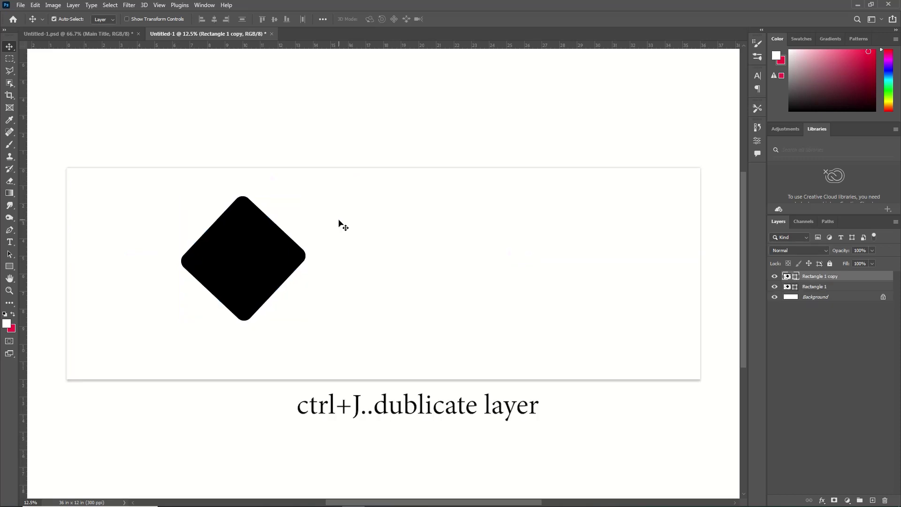
{"action": "key", "text": "ctrl"}
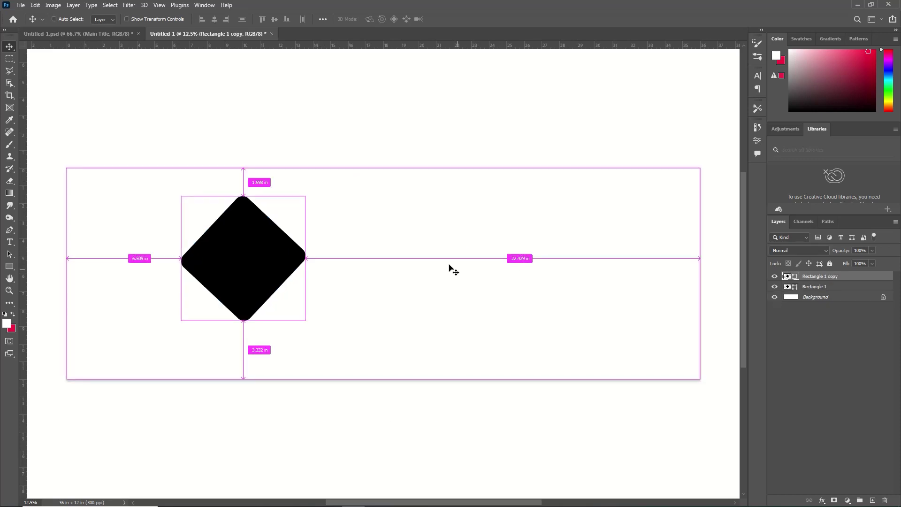
{"action": "key", "text": "ctrl+t"}
{"action": "left_click_drag", "start_coordinate": [306, 321], "coordinate": [241, 256]}
{"action": "left_click_drag", "start_coordinate": [207, 228], "coordinate": [304, 216]}
{"action": "left_click", "coordinate": [464, 19]}
Duplicate the small diamond and space the two evenly along the large diamond's upper-right edge
{"action": "key", "text": "ctrl+j"}
{"action": "key", "text": "ctrl+t"}
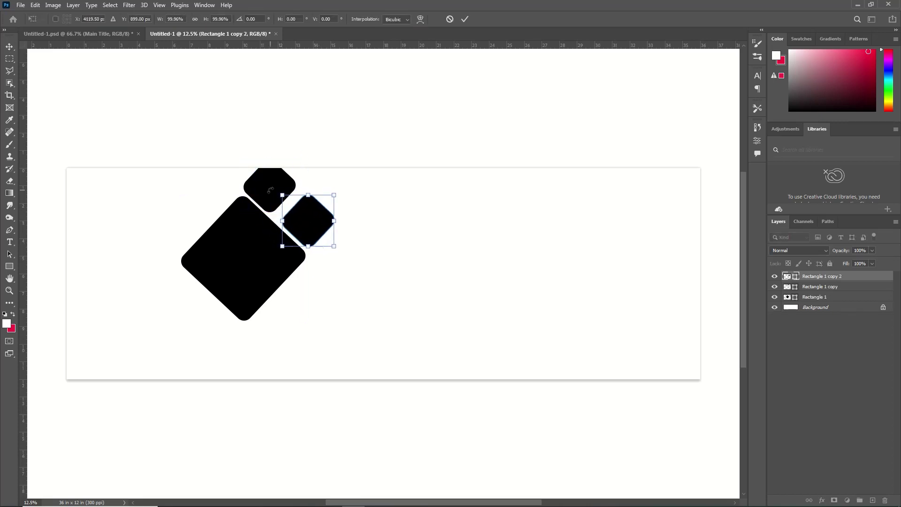
{"action": "key", "text": "Return"}
{"action": "left_click_drag", "start_coordinate": [270, 189], "coordinate": [276, 194]}
{"action": "left_click", "coordinate": [302, 227]}
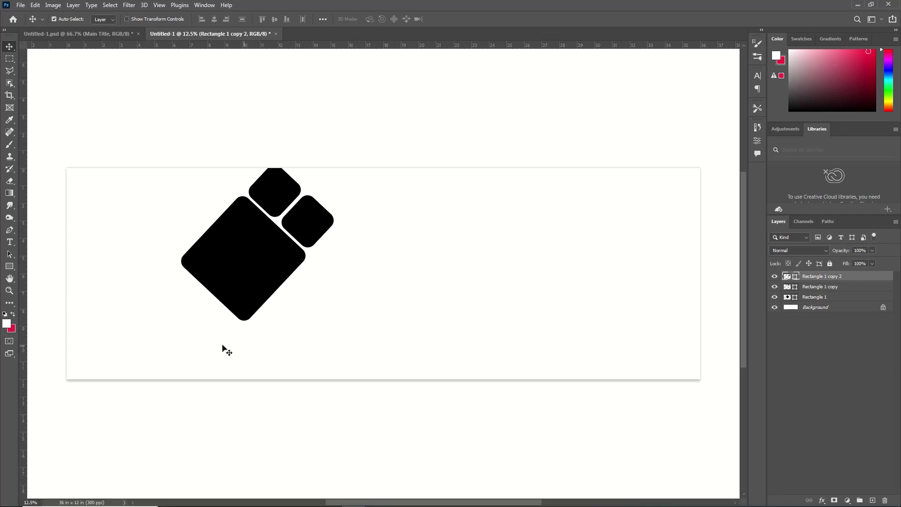
Duplicate the small diamond, scale it to about 123.5% and place it against the large diamond's upper-left edge
{"action": "key", "text": "ctrl+alt+t"}
{"action": "left_click_drag", "start_coordinate": [309, 222], "coordinate": [207, 193]}
{"action": "key", "text": "Return"}
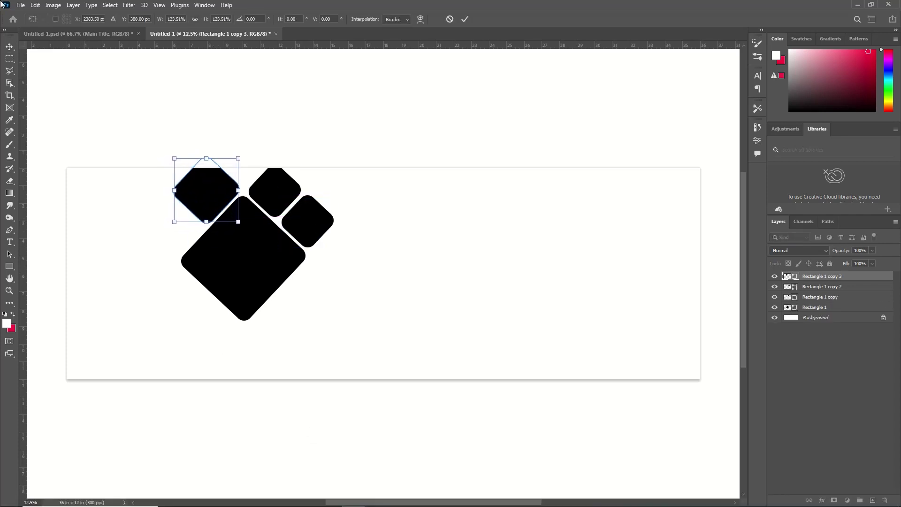
Enlarge the two small diamonds along the large diamond's upper-right edge slightly
{"action": "left_click", "coordinate": [263, 189]}
{"action": "key", "text": "ctrl+t"}
{"action": "left_click_drag", "start_coordinate": [297, 213], "coordinate": [314, 227]}
{"action": "key", "text": "Return"}
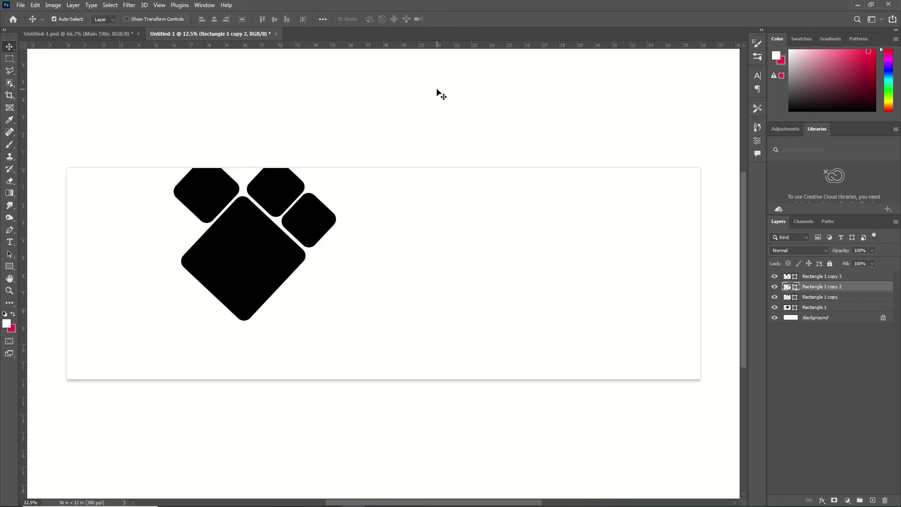
Duplicate the upper-left diamond, shrink the copy to a tiny diamond and fit it below against the large diamond's upper-left edge
{"action": "left_click_drag", "start_coordinate": [204, 212], "coordinate": [175, 228]}
{"action": "key", "text": "ctrl+t"}
{"action": "mouse_move", "coordinate": [168, 209]}
{"action": "left_mouse_down"}
{"action": "mouse_move", "coordinate": [195, 238]}
{"action": "mouse_move", "coordinate": [198, 231]}
{"action": "mouse_move", "coordinate": [178, 245]}
{"action": "mouse_move", "coordinate": [166, 216]}
{"action": "left_mouse_up"}
{"action": "key", "text": "Up"}
{"action": "key", "text": "Up"}
{"action": "key", "text": "Right"}
{"action": "key", "text": "Right"}
{"action": "key", "text": "Right"}
{"action": "key", "text": "Right"}
{"action": "key", "text": "Right"}
{"action": "key", "text": "Right"}
{"action": "key", "text": "Right"}
{"action": "key", "text": "Right"}
{"action": "left_click", "coordinate": [458, 19]}
Duplicate the tiny diamond twice and arrange the copies evenly around it, one above and one below
{"action": "left_click", "coordinate": [421, 192]}
{"action": "key", "text": "ctrl+j"}
{"action": "key", "text": "ctrl+t"}
{"action": "key", "text": "Up"}
{"action": "key", "text": "Up"}
{"action": "key", "text": "Up"}
{"action": "key", "text": "Return"}
{"action": "key", "text": "ctrl+j"}
{"action": "key", "text": "ctrl+t"}
{"action": "left_click", "coordinate": [460, 20]}
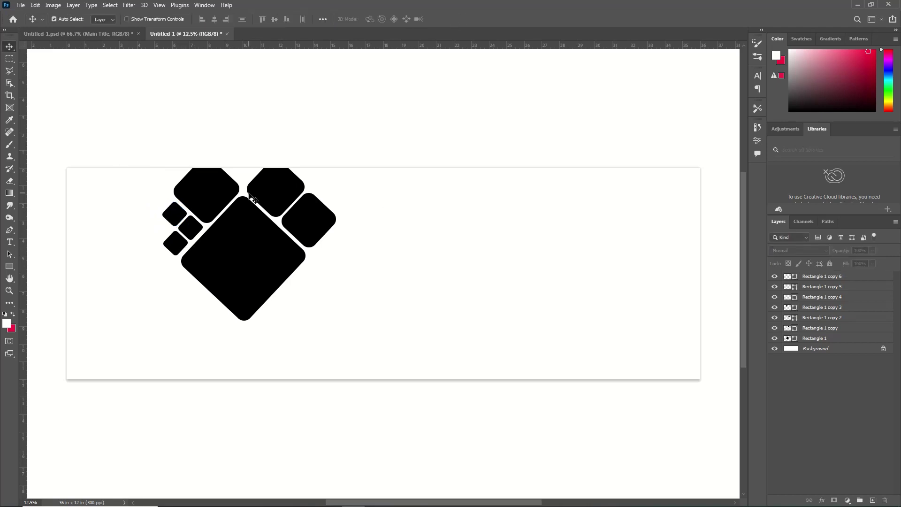
Duplicate a tiny diamond and place it on the outer side to complete a two-by-two cluster
{"action": "key", "text": "ctrl+alt+t"}
{"action": "left_click_drag", "start_coordinate": [174, 215], "coordinate": [82, 185]}
{"action": "left_click", "coordinate": [464, 20]}
Duplicate a tiny diamond, scale it to about 230.5% and place it across the canvas's upper edge beside the upper-left diamond
{"action": "key", "text": "ctrl+alt+t"}
{"action": "left_click_drag", "start_coordinate": [112, 201], "coordinate": [151, 155]}
{"action": "key", "text": "shift+Right"}
{"action": "key", "text": "shift+Right"}
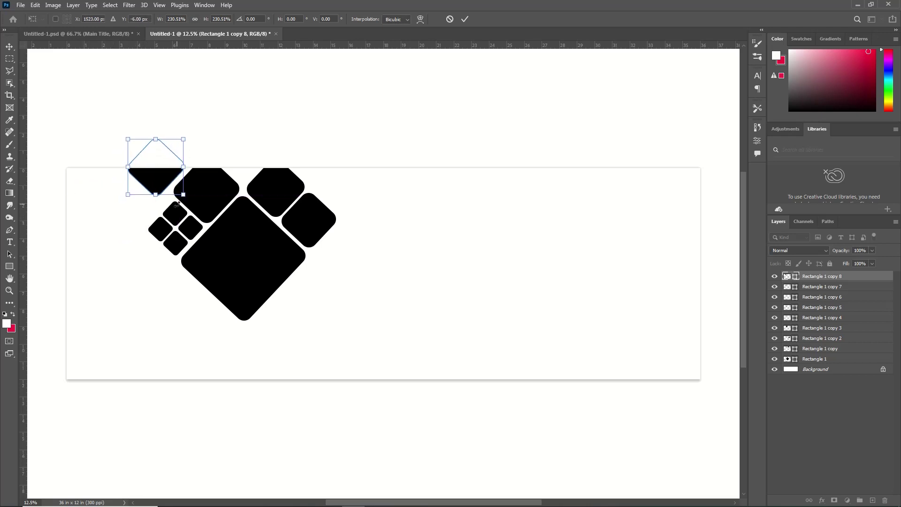
{"action": "key", "text": "shift+Up"}
{"action": "key", "text": "shift+Up"}
{"action": "key", "text": "shift+Right"}
{"action": "key", "text": "shift+Right"}
{"action": "key", "text": "Right"}
{"action": "key", "text": "Right"}
{"action": "key", "text": "Right"}
{"action": "key", "text": "Right"}
{"action": "key", "text": "Right"}
{"action": "key", "text": "Right"}
{"action": "left_click", "coordinate": [464, 20]}
Shift the two outer tiny diamonds outward from the cluster and enlarge the large central diamond downward
{"action": "left_click_drag", "start_coordinate": [176, 214], "coordinate": [170, 207]}
{"action": "left_click", "coordinate": [158, 223]}
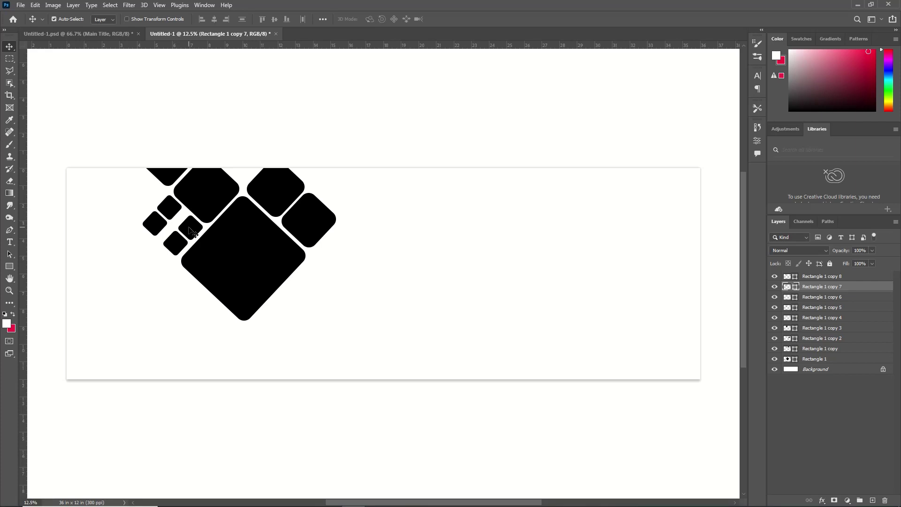
{"action": "left_click", "coordinate": [252, 262]}
{"action": "key", "text": "ctrl+t"}
{"action": "left_click_drag", "start_coordinate": [182, 320], "coordinate": [168, 334]}
{"action": "left_click", "coordinate": [466, 19]}
{"action": "key", "text": "shift+Right"}
{"action": "key", "text": "shift+Right"}
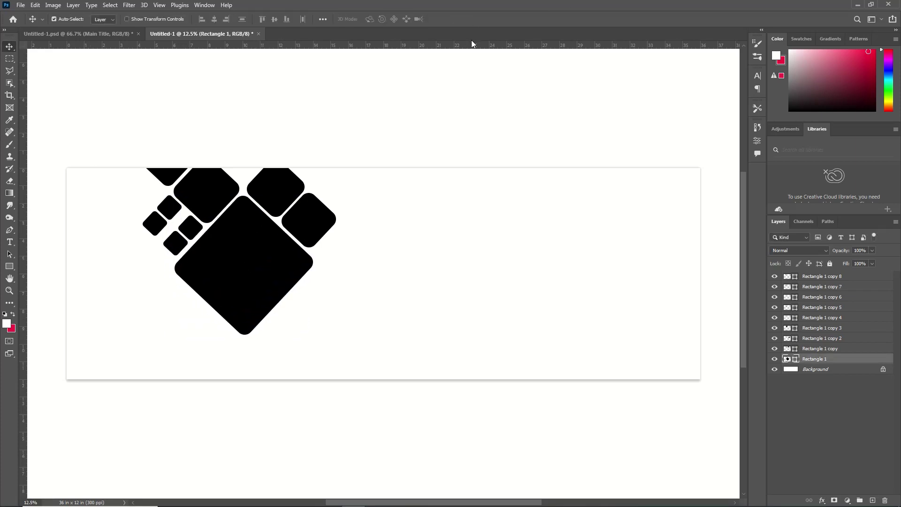
Enlarge the four tiny diamonds of the cluster slightly to narrow the gaps between them
{"action": "left_click", "coordinate": [175, 213]}
{"action": "key", "text": "ctrl+t"}
{"action": "mouse_move", "coordinate": [181, 220]}
{"action": "left_mouse_down"}
{"action": "mouse_move", "coordinate": [183, 229]}
{"action": "mouse_move", "coordinate": [142, 240]}
{"action": "mouse_move", "coordinate": [182, 239]}
{"action": "mouse_move", "coordinate": [191, 211]}
{"action": "left_mouse_up"}
{"action": "key", "text": "Return"}
{"action": "left_click", "coordinate": [158, 228]}
{"action": "key", "text": "ctrl+t"}
{"action": "left_click", "coordinate": [464, 20]}
{"action": "key", "text": "shift+Right"}
{"action": "key", "text": "shift+Right"}
{"action": "key", "text": "shift+Right"}
{"action": "left_click", "coordinate": [183, 241]}
{"action": "left_click", "coordinate": [190, 228]}
{"action": "key", "text": "ctrl+t"}
{"action": "left_click", "coordinate": [459, 19]}
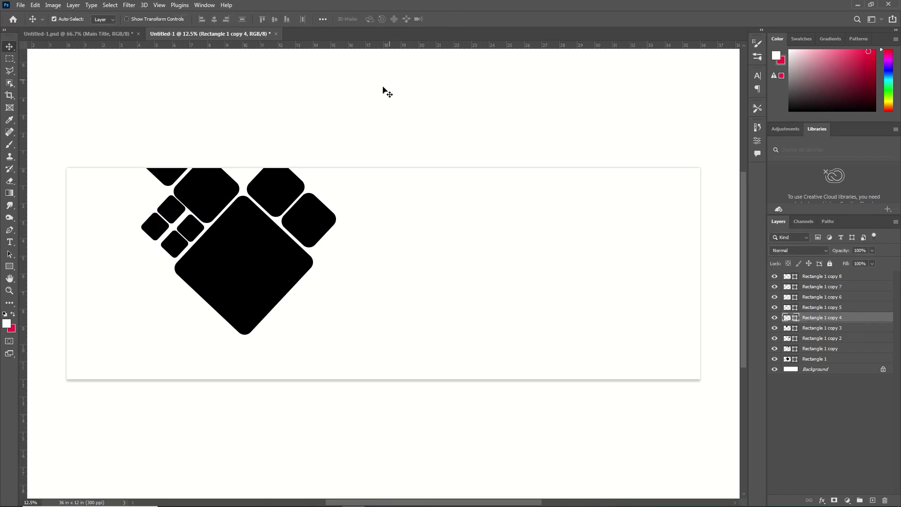
Enlarge the upper and outer diamonds of the tiny cluster further and reposition them with even gaps
{"action": "left_click_drag", "start_coordinate": [178, 243], "coordinate": [169, 211]}
{"action": "left_click", "coordinate": [175, 214]}
{"action": "left_click", "coordinate": [163, 230]}
{"action": "key", "text": "ctrl+t"}
{"action": "left_click", "coordinate": [465, 19]}
{"action": "left_click", "coordinate": [174, 210]}
{"action": "key", "text": "ctrl+t"}
{"action": "left_click", "coordinate": [465, 19]}
{"action": "key", "text": "ctrl+t"}
{"action": "left_click", "coordinate": [465, 19]}
{"action": "left_click_drag", "start_coordinate": [156, 223], "coordinate": [155, 222]}
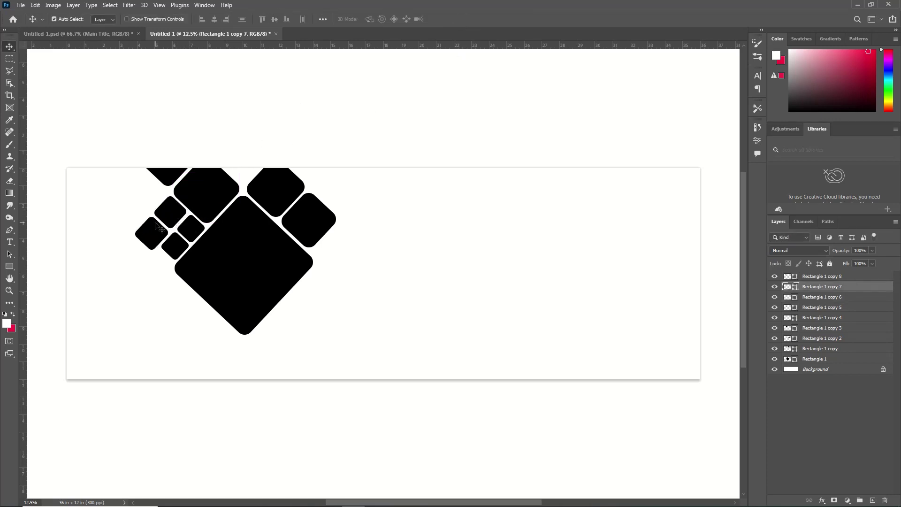
Enlarge the cluster's lower and inner diamonds to match the others, then even out the spacing of all four
{"action": "left_click", "coordinate": [173, 247]}
{"action": "key", "text": "ctrl+t"}
{"action": "left_click_drag", "start_coordinate": [161, 259], "coordinate": [155, 266]}
{"action": "left_click", "coordinate": [465, 19]}
{"action": "left_click", "coordinate": [189, 229]}
{"action": "key", "text": "ctrl+t"}
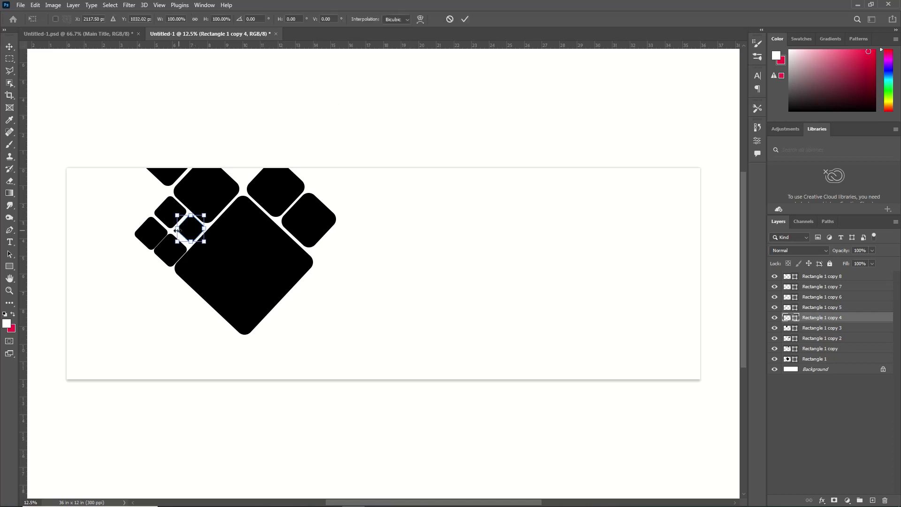
{"action": "left_click_drag", "start_coordinate": [178, 233], "coordinate": [169, 211]}
{"action": "key", "text": "Return"}
{"action": "left_click", "coordinate": [191, 232]}
{"action": "left_click_drag", "start_coordinate": [155, 229], "coordinate": [171, 240]}
Duplicate the diamond crossing the canvas's upper edge, scale it to about 122% and place it above the cluster's outer side
{"action": "left_click", "coordinate": [822, 277]}
{"action": "key", "text": "ctrl+t"}
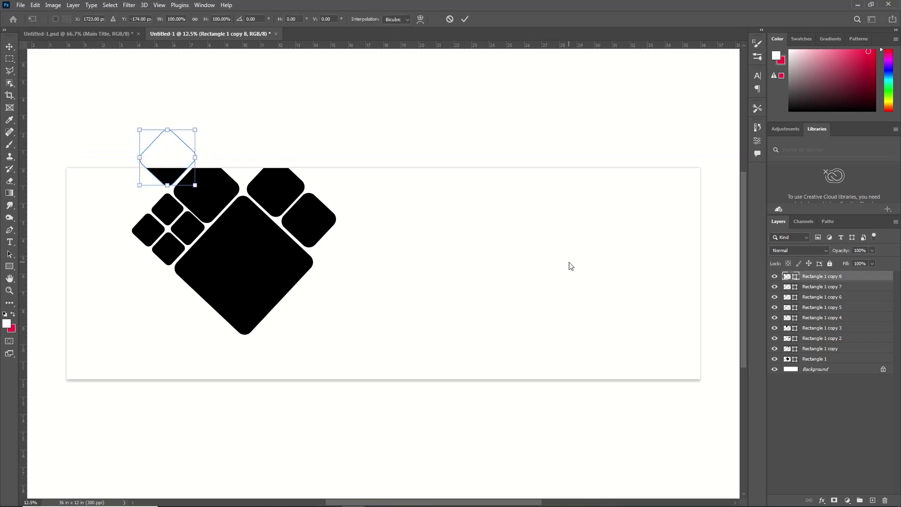
{"action": "key", "text": "Escape"}
{"action": "key", "text": "ctrl+j"}
{"action": "left_click_drag", "start_coordinate": [168, 177], "coordinate": [126, 224]}
{"action": "key", "text": "ctrl+r"}
{"action": "key", "text": "ctrl+t"}
{"action": "key", "text": "Left"}
{"action": "key", "text": "Left"}
{"action": "key", "text": "Left"}
{"action": "key", "text": "Left"}
{"action": "key", "text": "Left"}
{"action": "key", "text": "Left"}
{"action": "key", "text": "Up"}
{"action": "key", "text": "Up"}
{"action": "key", "text": "Up"}
{"action": "key", "text": "Up"}
{"action": "key", "text": "Up"}
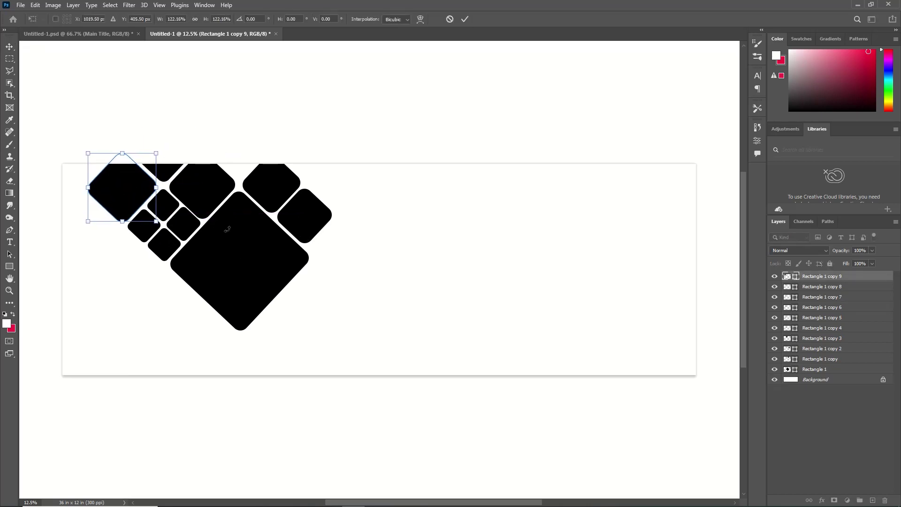
{"action": "left_click", "coordinate": [464, 19]}
Make two smaller diamond copies and fit them into the canvas's upper-left corner, cut off by its edges
{"action": "key", "text": "ctrl+t"}
{"action": "left_click_drag", "start_coordinate": [116, 191], "coordinate": [96, 189]}
{"action": "left_click_drag", "start_coordinate": [137, 221], "coordinate": [83, 170]}
{"action": "left_click_drag", "start_coordinate": [80, 183], "coordinate": [114, 252]}
{"action": "key", "text": "Up"}
{"action": "key", "text": "Up"}
{"action": "key", "text": "Return"}
{"action": "key", "text": "ctrl+t"}
{"action": "key", "text": "Return"}
Duplicate a corner diamond, scale the copy to about 142% and place it below the others near the canvas's left edge
{"action": "key", "text": "ctrl+j"}
{"action": "key", "text": "ctrl+t"}
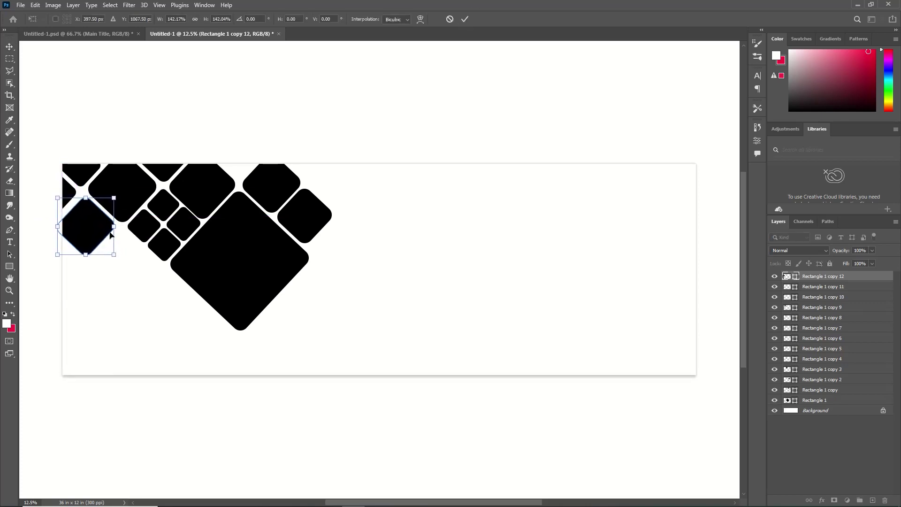
{"action": "key", "text": "Return"}
Enlarge the diamond cut off by the canvas's left edge and adjust the three corner diamonds to even gaps
{"action": "left_click", "coordinate": [70, 196]}
{"action": "key", "text": "ctrl+t"}
{"action": "left_click_drag", "start_coordinate": [77, 213], "coordinate": [81, 218]}
{"action": "key", "text": "Return"}
{"action": "left_click_drag", "start_coordinate": [83, 177], "coordinate": [84, 177]}
{"action": "mouse_move", "coordinate": [73, 195]}
{"action": "left_mouse_down"}
{"action": "mouse_move", "coordinate": [90, 171]}
{"action": "mouse_move", "coordinate": [71, 195]}
{"action": "mouse_move", "coordinate": [76, 212]}
{"action": "left_mouse_up"}
{"action": "left_click", "coordinate": [91, 217]}
{"action": "left_click_drag", "start_coordinate": [97, 194], "coordinate": [98, 193]}
{"action": "left_click", "coordinate": [93, 174]}
{"action": "left_click", "coordinate": [91, 219]}
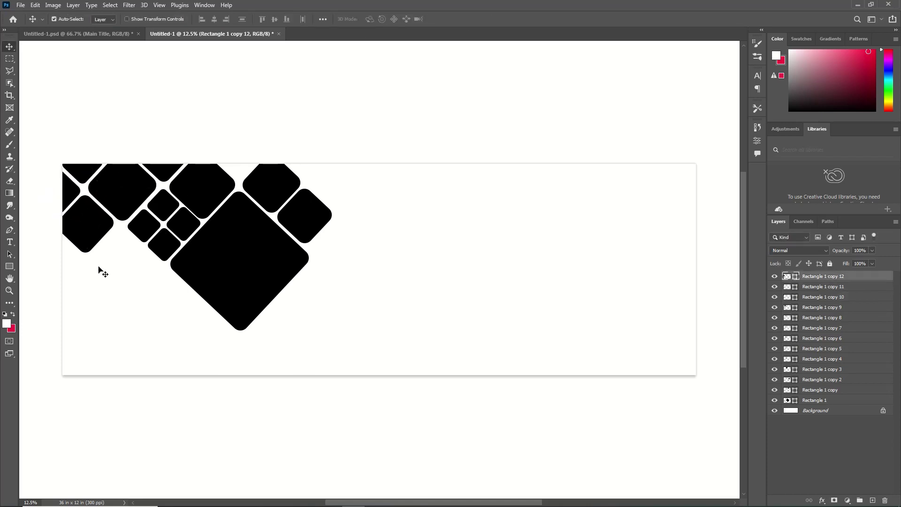
Make four copies of the diamond at the canvas's left edge, forming a diagonal row down to the canvas's lower edge
{"action": "key", "text": "ctrl+t"}
{"action": "left_click_drag", "start_coordinate": [103, 231], "coordinate": [223, 351]}
{"action": "left_click", "coordinate": [464, 19]}
{"action": "key", "text": "ctrl+j"}
{"action": "key", "text": "ctrl+j"}
{"action": "key", "text": "ctrl+t"}
{"action": "left_click", "coordinate": [465, 19]}
{"action": "key", "text": "ctrl+j"}
{"action": "left_click", "coordinate": [159, 293]}
{"action": "left_click", "coordinate": [217, 353]}
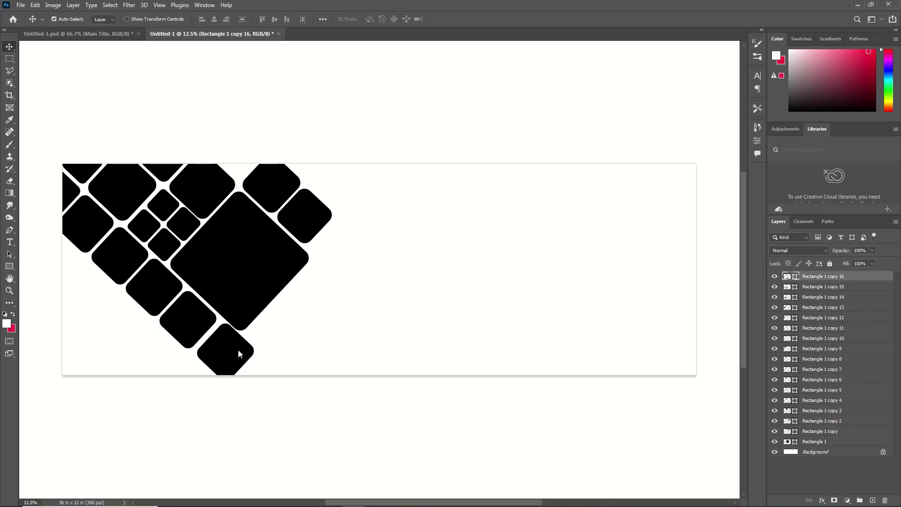
Shift the diamonds of the diagonal row towards the large diamond so the gaps between them are even
{"action": "left_click_drag", "start_coordinate": [239, 352], "coordinate": [234, 352]}
{"action": "left_click_drag", "start_coordinate": [212, 324], "coordinate": [228, 338]}
{"action": "left_click_drag", "start_coordinate": [181, 292], "coordinate": [196, 308]}
{"action": "left_click_drag", "start_coordinate": [129, 245], "coordinate": [144, 255]}
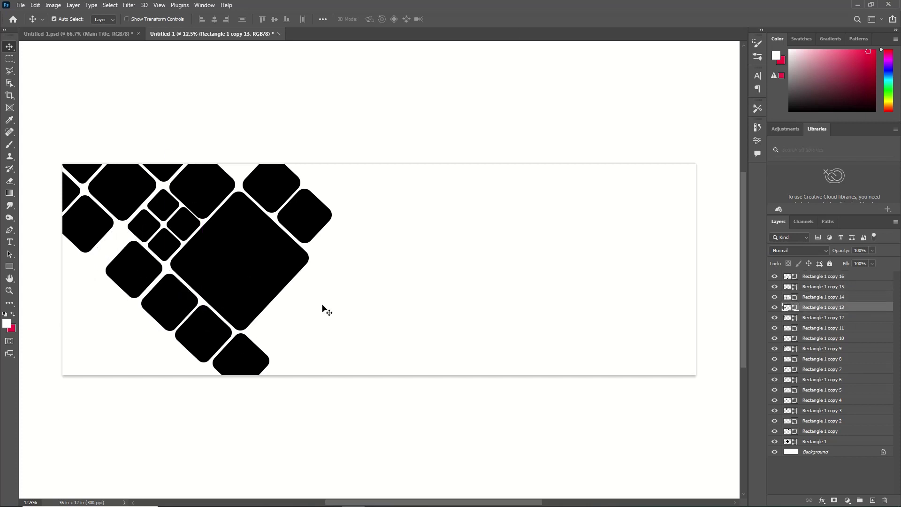
{"action": "left_click_drag", "start_coordinate": [229, 364], "coordinate": [228, 366]}
{"action": "left_click_drag", "start_coordinate": [105, 233], "coordinate": [122, 243]}
Scale the diamond cut off by the canvas's left edge to about 129% and fit it above the diagonal row
{"action": "left_click", "coordinate": [72, 196]}
{"action": "key", "text": "ctrl+t"}
{"action": "left_click_drag", "start_coordinate": [73, 197], "coordinate": [80, 205]}
{"action": "left_click_drag", "start_coordinate": [88, 221], "coordinate": [101, 233]}
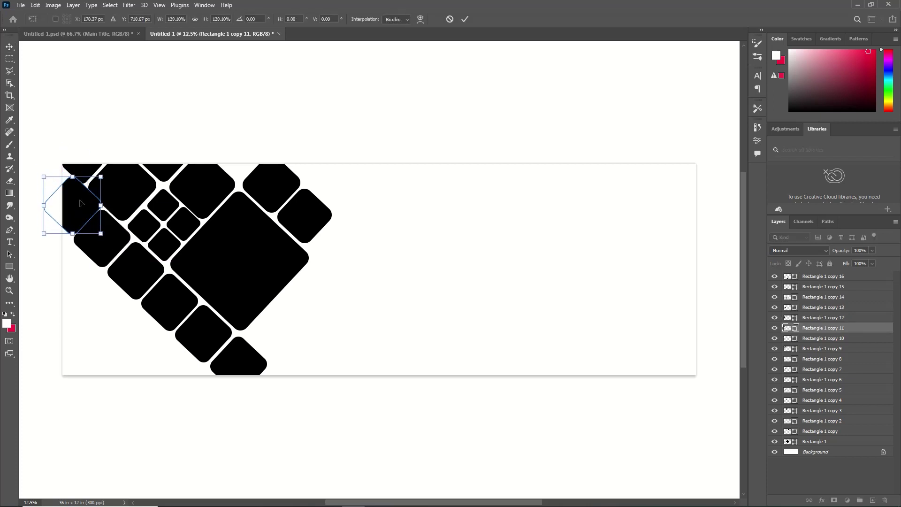
{"action": "left_click_drag", "start_coordinate": [80, 202], "coordinate": [76, 213]}
{"action": "left_click", "coordinate": [464, 19]}
Duplicate the diamond at the canvas's lower edge and place the copy along the large diamond's lower-right side
{"action": "left_click", "coordinate": [245, 357]}
{"action": "key", "text": "ctrl+j"}
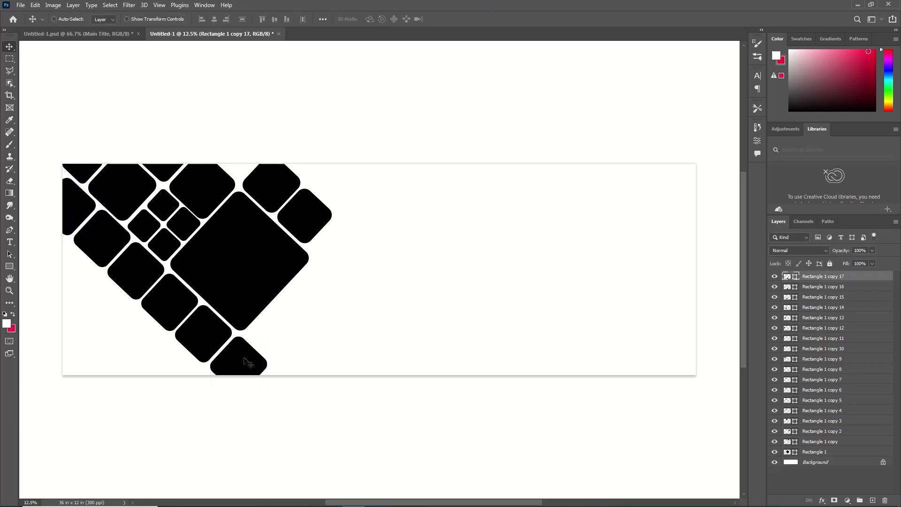
{"action": "key", "text": "ctrl+t"}
{"action": "left_click_drag", "start_coordinate": [238, 363], "coordinate": [313, 295]}
{"action": "key", "text": "Return"}
{"action": "key", "text": "ctrl+t"}
{"action": "left_click", "coordinate": [465, 20]}
Make another copy beside the large diamond's right corner and enlarge it slightly
{"action": "key", "text": "ctrl+j"}
{"action": "key", "text": "ctrl+t"}
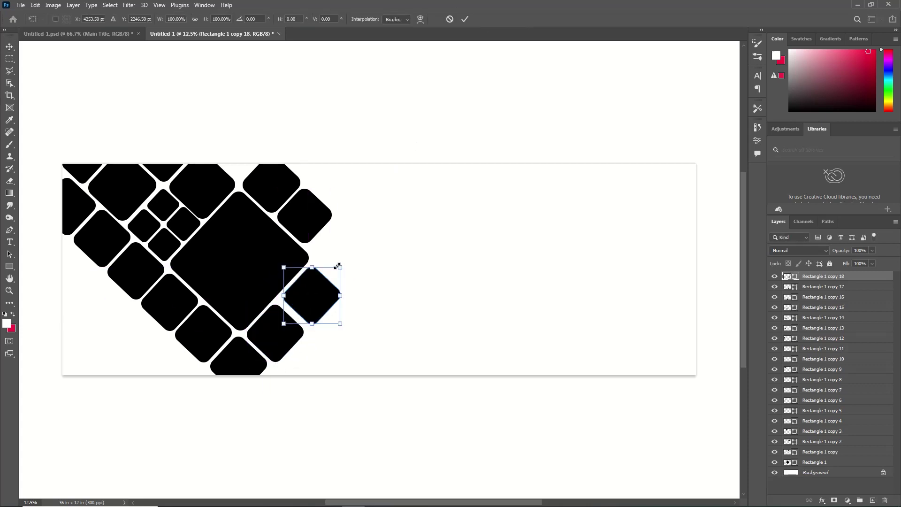
{"action": "left_click_drag", "start_coordinate": [340, 267], "coordinate": [344, 263]}
{"action": "key", "text": "Return"}
Fit the lower of these two diamonds to even gaps and add two more copies, one cut off by the canvas's lower edge
{"action": "left_click", "coordinate": [285, 322]}
{"action": "key", "text": "ctrl+t"}
{"action": "key", "text": "Return"}
{"action": "left_click_drag", "start_coordinate": [305, 301], "coordinate": [296, 323]}
{"action": "left_click_drag", "start_coordinate": [322, 292], "coordinate": [325, 359]}
{"action": "key", "text": "ctrl+j"}
{"action": "key", "text": "ctrl+j"}
{"action": "left_click", "coordinate": [323, 310]}
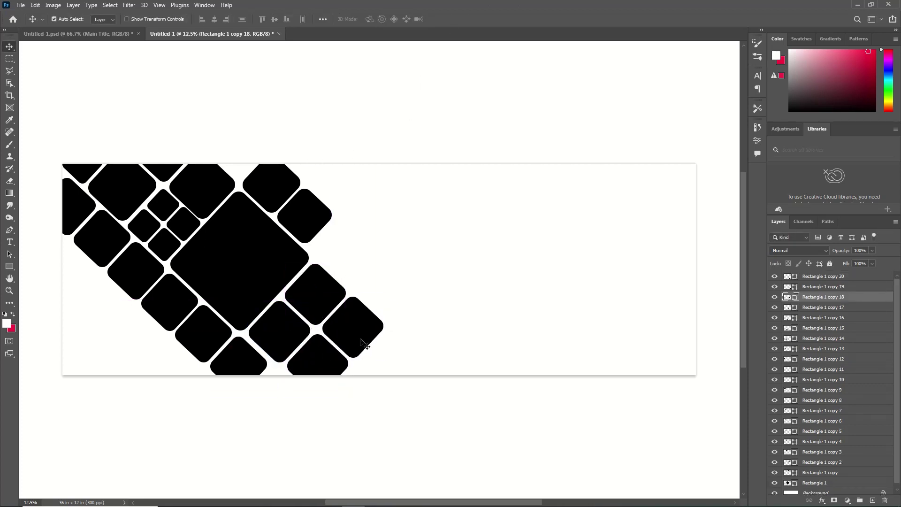
Fill the area below the diagonal row with diamond copies, including a cluster of four small ones
{"action": "left_click_drag", "start_coordinate": [101, 258], "coordinate": [136, 337], "text": "alt"}
{"action": "key", "text": "ctrl+j"}
{"action": "key", "text": "ctrl+t"}
{"action": "left_click_drag", "start_coordinate": [148, 327], "coordinate": [185, 322]}
{"action": "left_click", "coordinate": [464, 19]}
Scale a small diamond copy to about 227% and fit it at the canvas's lower edge beside the small cluster
{"action": "key", "text": "ctrl+t"}
{"action": "left_click_drag", "start_coordinate": [172, 348], "coordinate": [173, 364]}
{"action": "key", "text": "Up"}
{"action": "key", "text": "Up"}
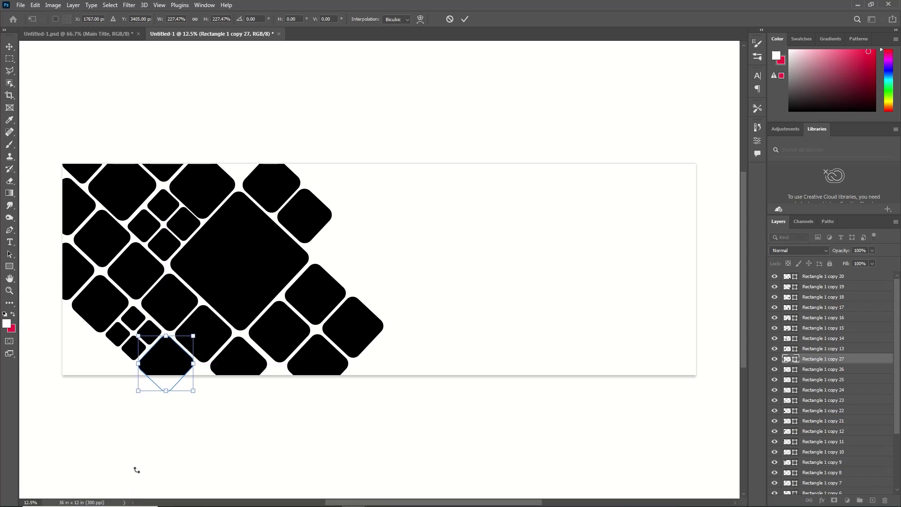
{"action": "key", "text": "Left"}
{"action": "key", "text": "Left"}
{"action": "key", "text": "Return"}
{"action": "key", "text": "ctrl+t"}
{"action": "key", "text": "Return"}
Duplicate that lower-edge diamond, shrink the copy and place it in the gap before the next diamond along the edge
{"action": "key", "text": "ctrl+j"}
{"action": "key", "text": "ctrl+t"}
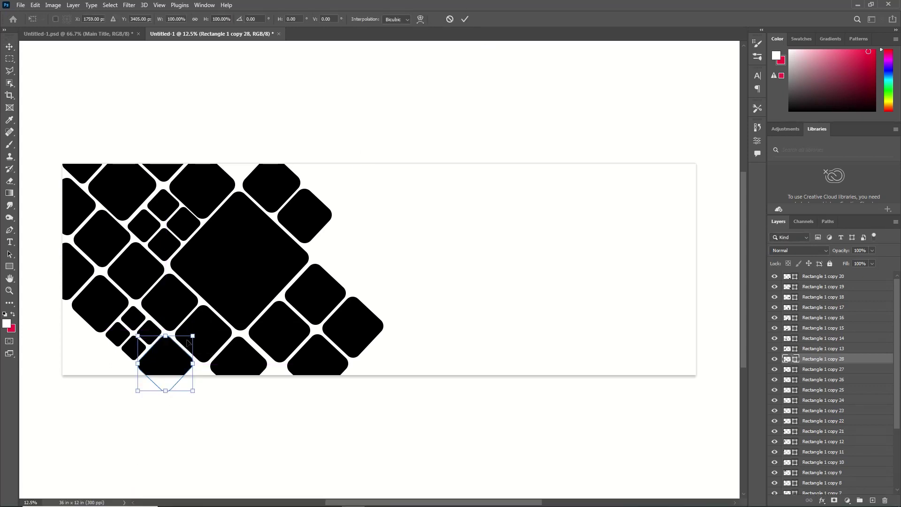
{"action": "left_click_drag", "start_coordinate": [192, 336], "coordinate": [168, 360]}
{"action": "left_click_drag", "start_coordinate": [150, 381], "coordinate": [197, 384]}
{"action": "left_click", "coordinate": [464, 19]}
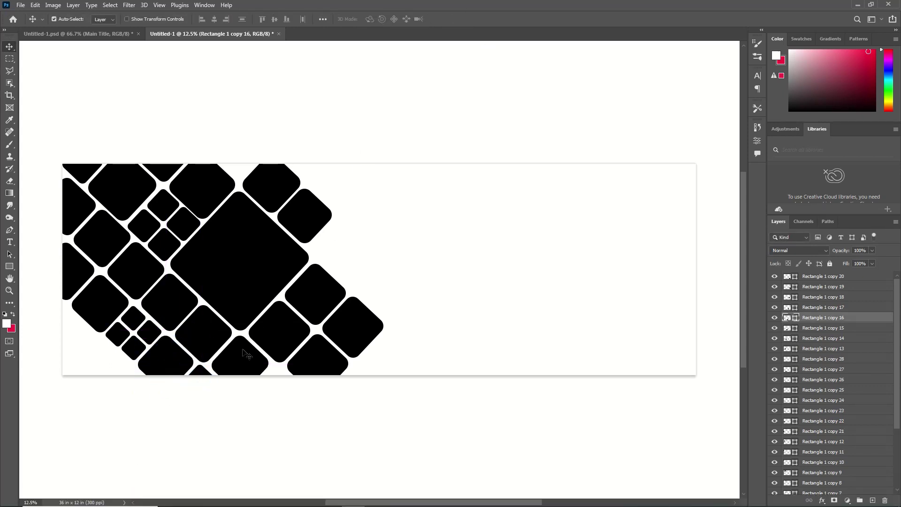
Add two diamond copies in the canvas's lower-left corner, scaling the one at the lower edge to about 132%
{"action": "left_click_drag", "start_coordinate": [92, 313], "coordinate": [141, 369]}
{"action": "key", "text": "ctrl+t"}
{"action": "left_click_drag", "start_coordinate": [117, 363], "coordinate": [113, 367]}
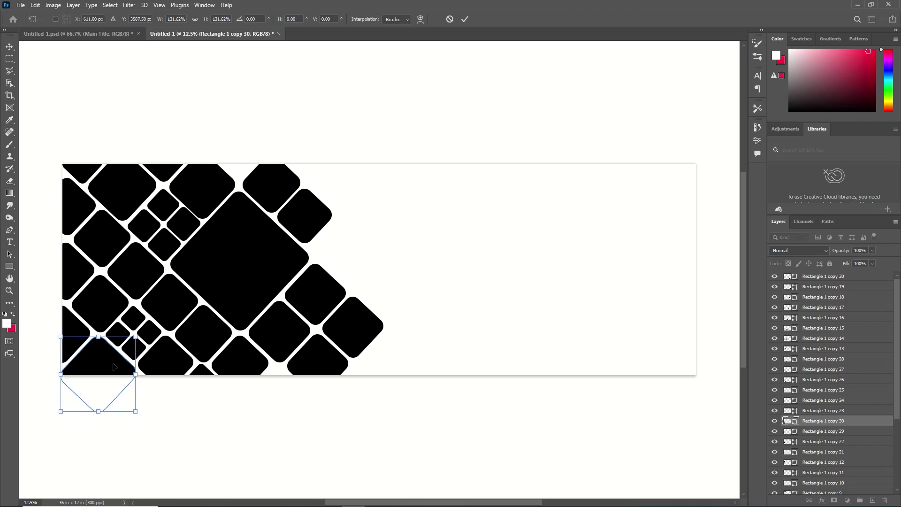
{"action": "left_click", "coordinate": [464, 19]}
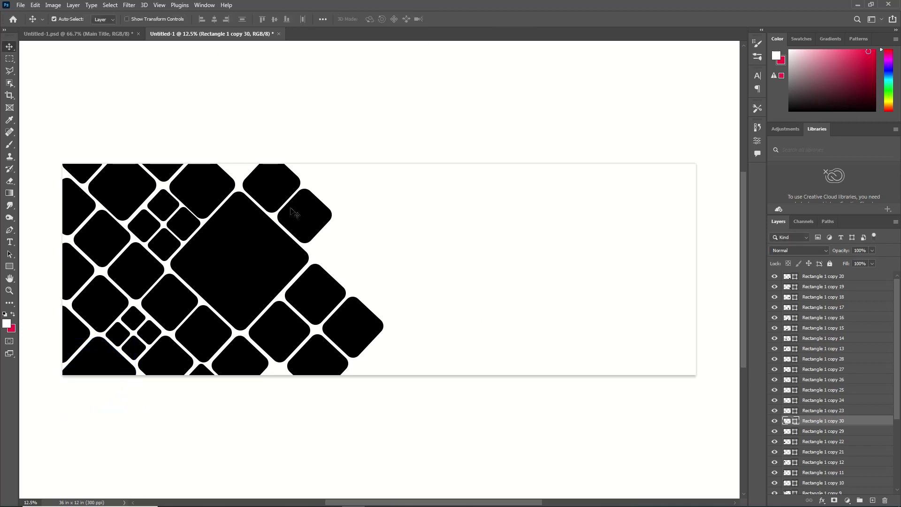
Select all the diamond layers from Rectangle 1 copy 20 down to Rectangle 1 and merge them into one
{"action": "left_click", "coordinate": [886, 279]}
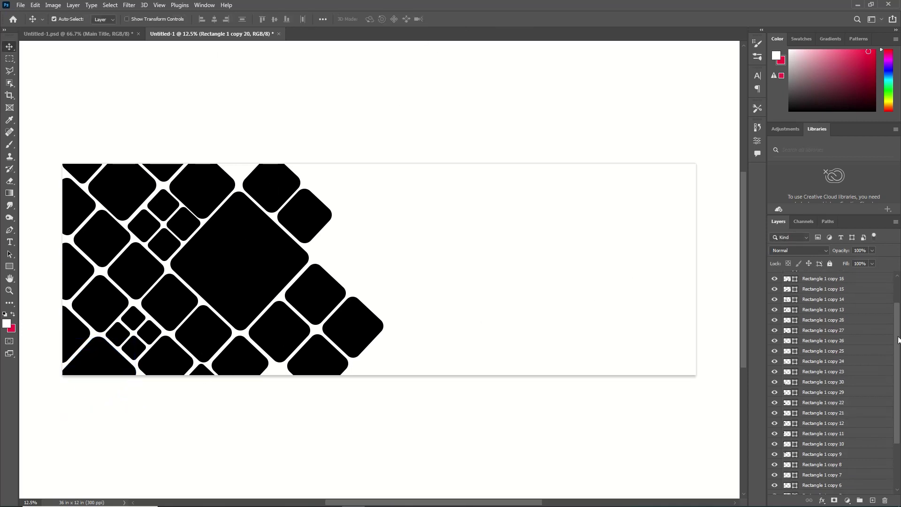
{"action": "scroll", "coordinate": [897, 300], "scroll_direction": "down", "scroll_amount": 5}
{"action": "left_click", "coordinate": [824, 479], "text": "shift"}
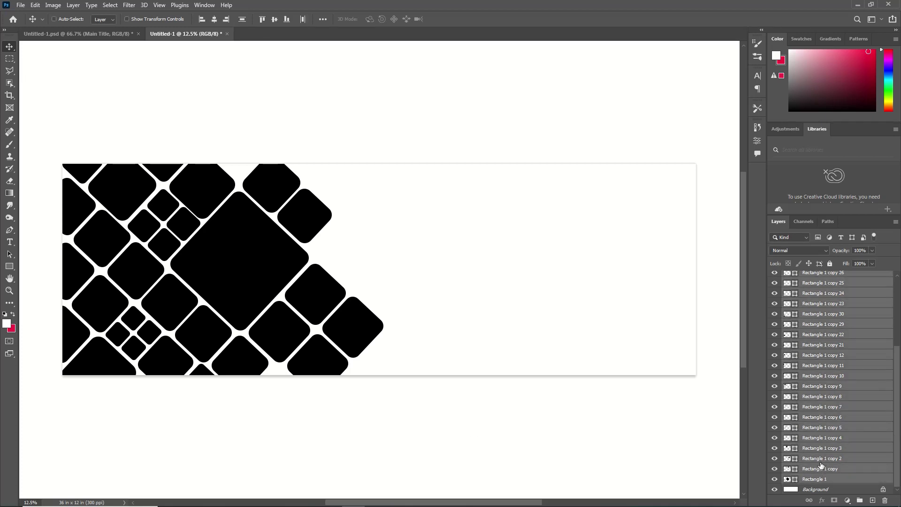
{"action": "key", "text": "ctrl+e"}
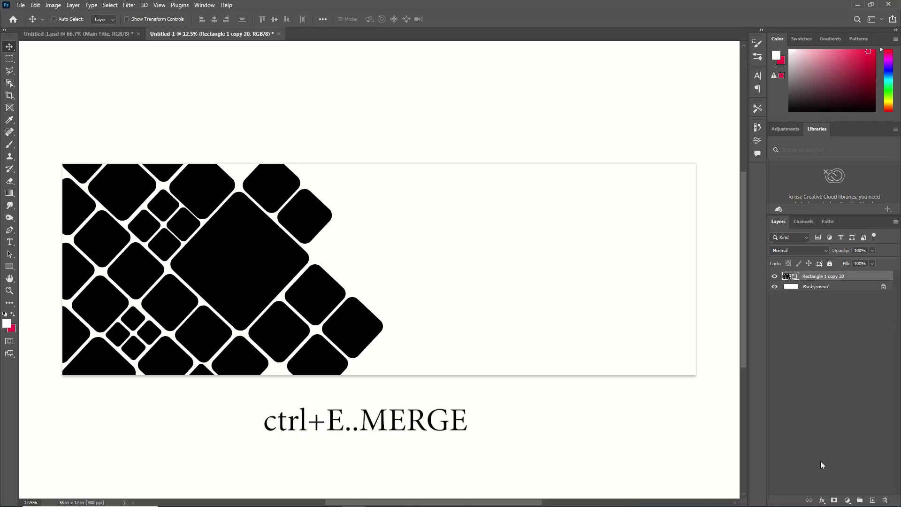
Open the red bridal close-up photo from New folder in Downloads
{"action": "left_click", "coordinate": [21, 5]}
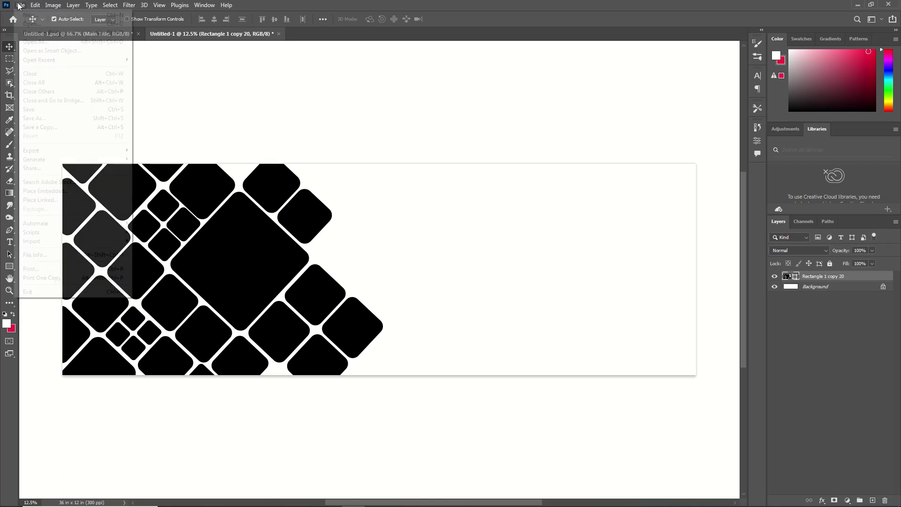
{"action": "left_click", "coordinate": [28, 25]}
{"action": "left_click", "coordinate": [43, 136]}
{"action": "scroll", "coordinate": [133, 130], "scroll_direction": "down", "scroll_amount": 3}
{"action": "double_click", "coordinate": [133, 131]}
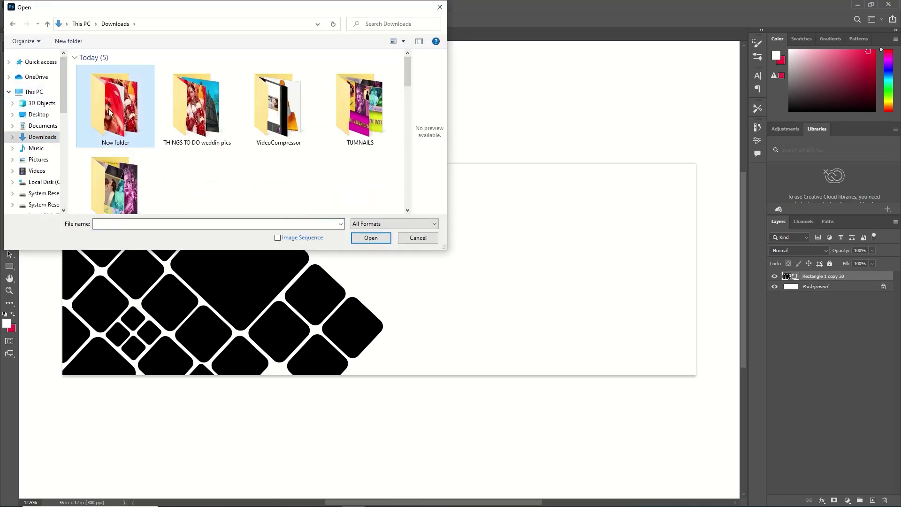
{"action": "left_click", "coordinate": [270, 79]}
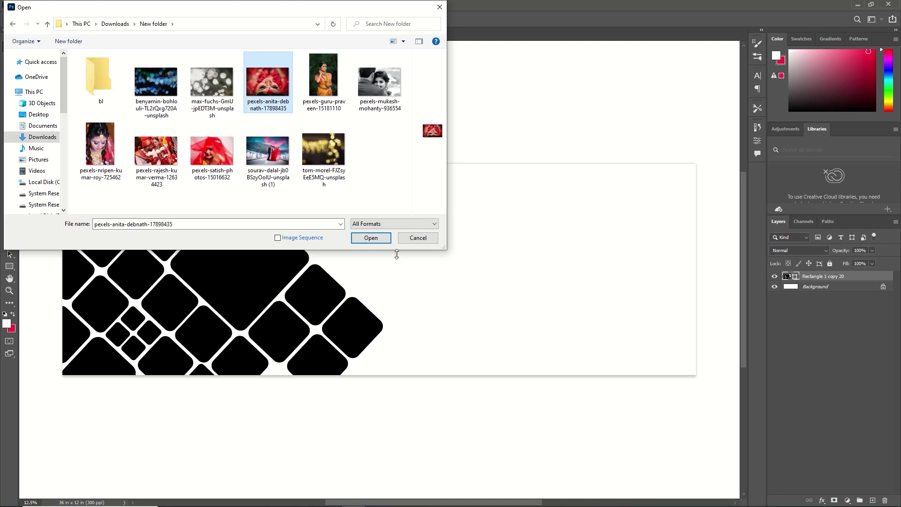
{"action": "left_click", "coordinate": [370, 238]}
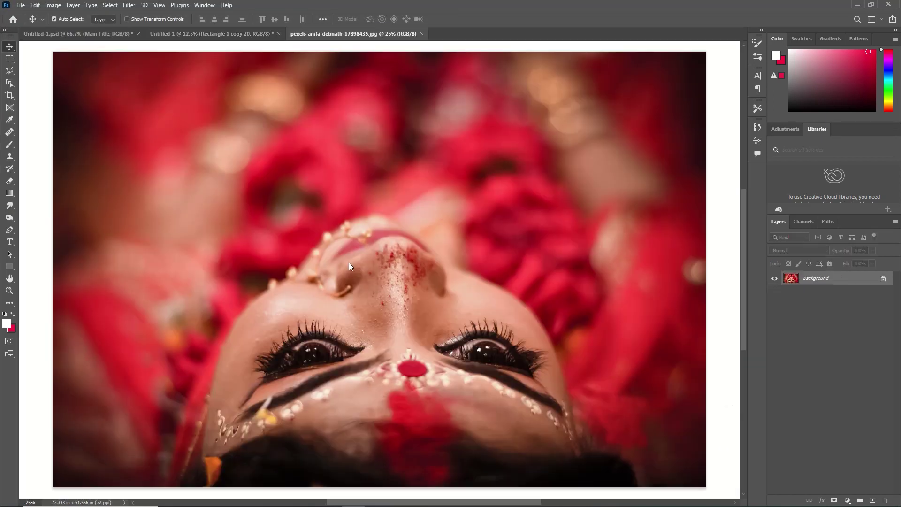
Cut the whole photo, close its document without saving, and paste the photo over the diamond pattern
{"action": "key", "text": "ctrl+a"}
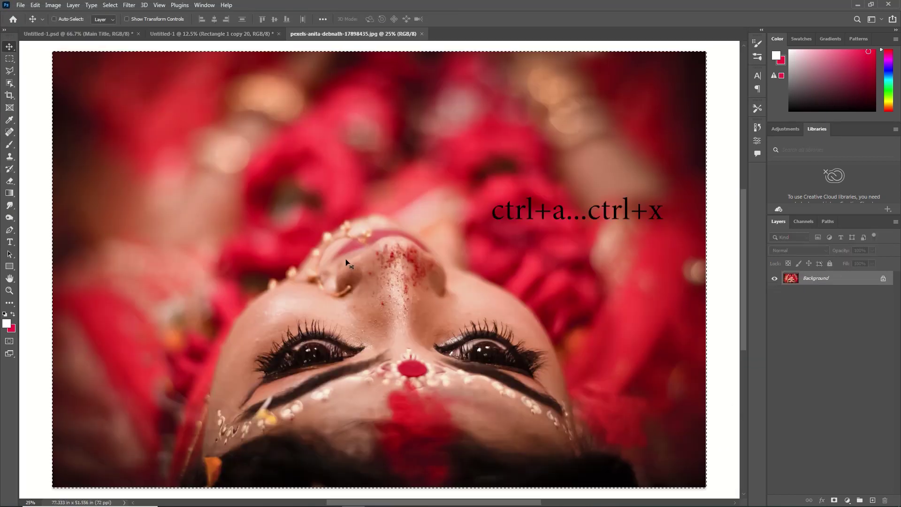
{"action": "key", "text": "ctrl+x"}
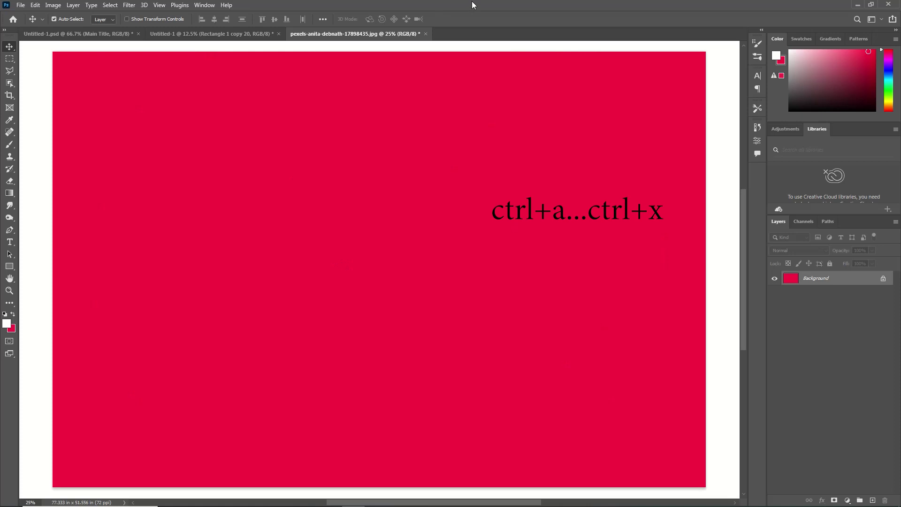
{"action": "left_click", "coordinate": [426, 34]}
{"action": "left_click", "coordinate": [446, 198]}
{"action": "key", "text": "ctrl+v"}
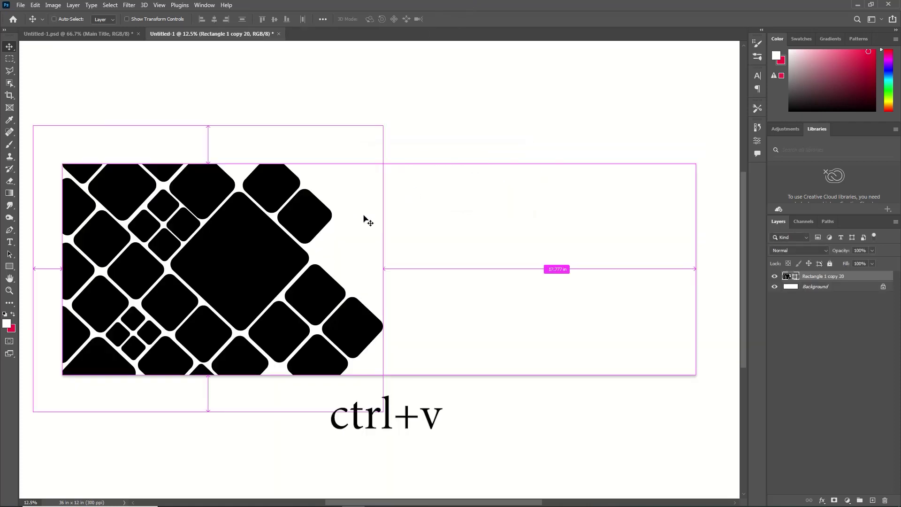
{"action": "left_click_drag", "start_coordinate": [387, 189], "coordinate": [246, 230]}
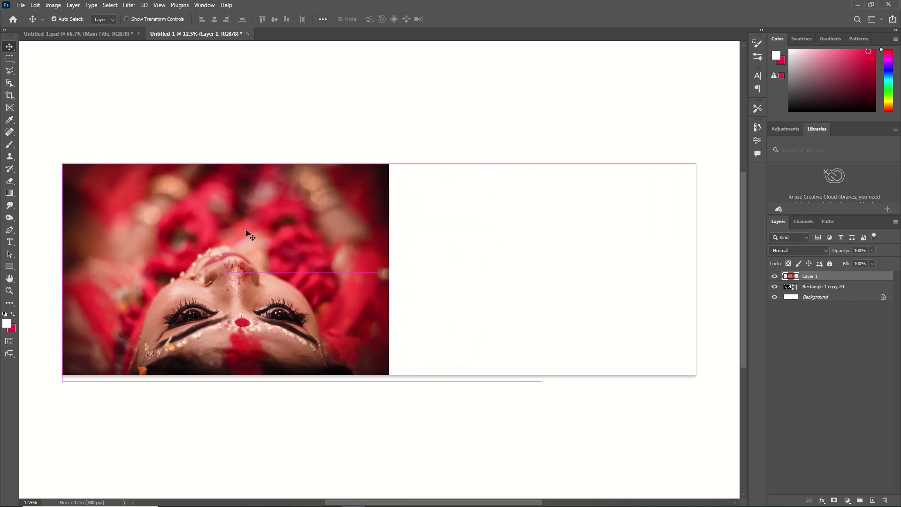
Clip the photo to the merged diamonds with a clipping mask and adjust its size slightly to fit the canvas
{"action": "right_click", "coordinate": [839, 276]}
{"action": "left_click", "coordinate": [781, 290]}
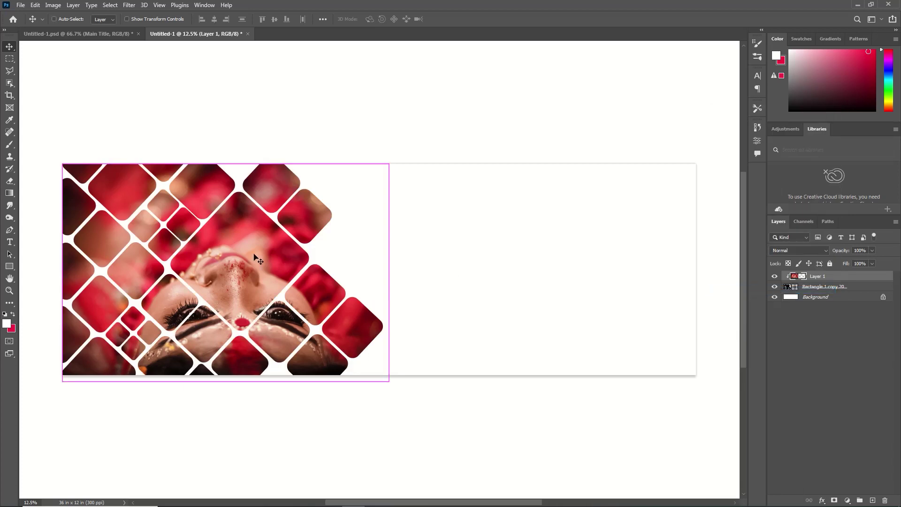
{"action": "key", "text": "ctrl+t"}
{"action": "left_click_drag", "start_coordinate": [282, 376], "coordinate": [281, 368]}
{"action": "key", "text": "Return"}
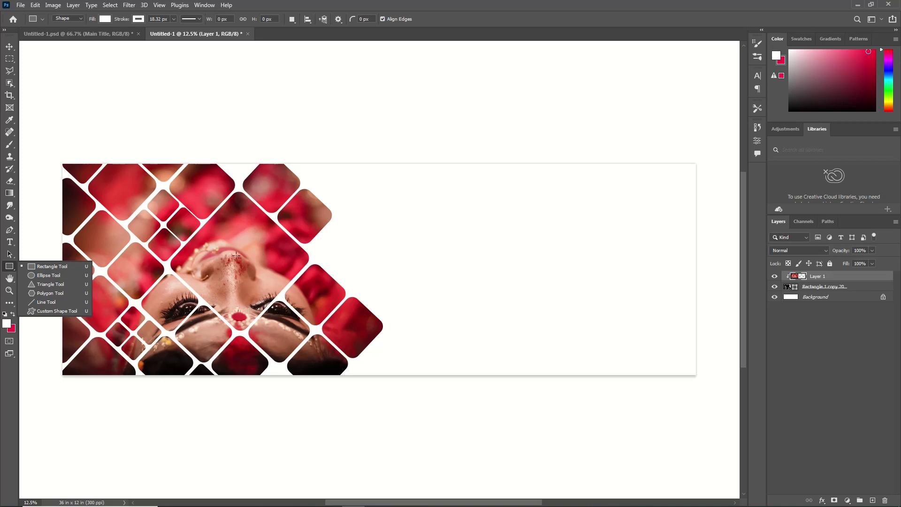
Draw a triangle about 9.9 by 6.26 in near the canvas's lower edge, beside the pattern, and round its corners to 107 px
{"action": "left_click", "coordinate": [29, 294]}
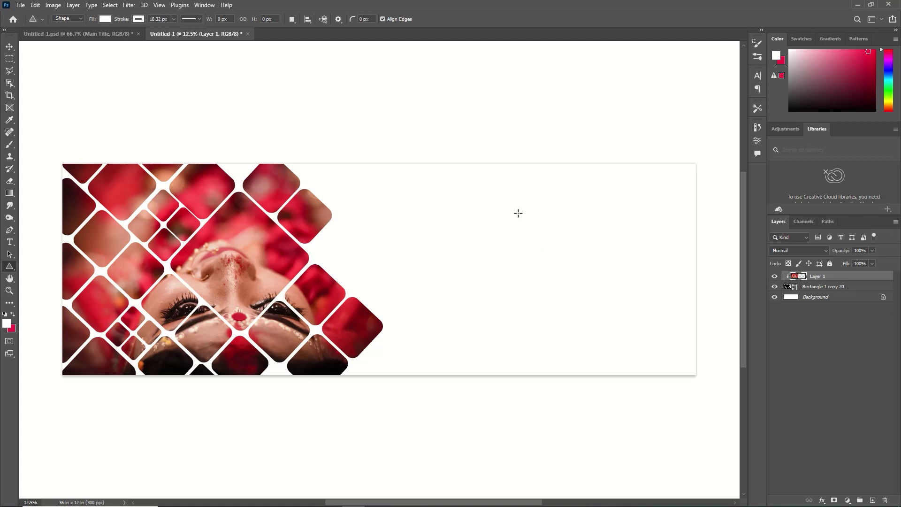
{"action": "left_click_drag", "start_coordinate": [618, 260], "coordinate": [429, 373]}
{"action": "left_click_drag", "start_coordinate": [522, 276], "coordinate": [523, 266]}
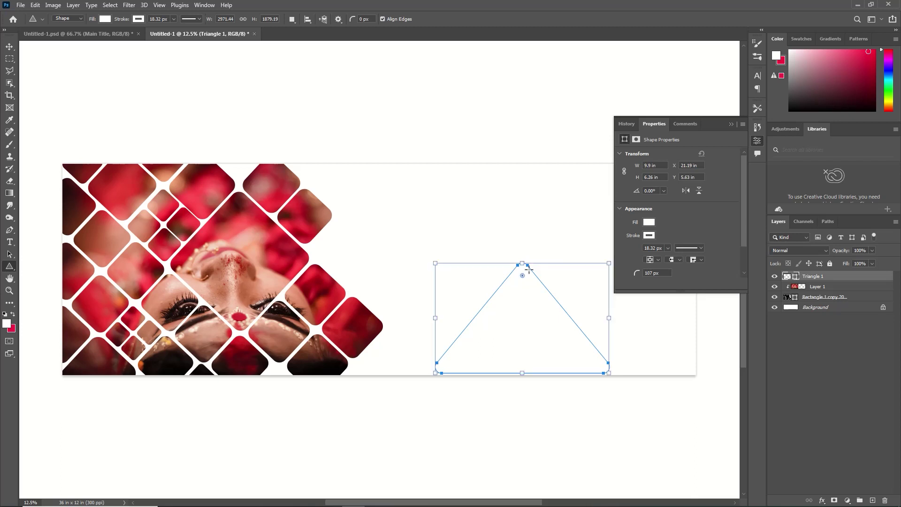
Fill the triangle with near-black 0e0909 and widen its white stroke to 143.86 px
{"action": "left_click", "coordinate": [667, 249]}
{"action": "left_click", "coordinate": [731, 122]}
{"action": "left_click", "coordinate": [730, 125]}
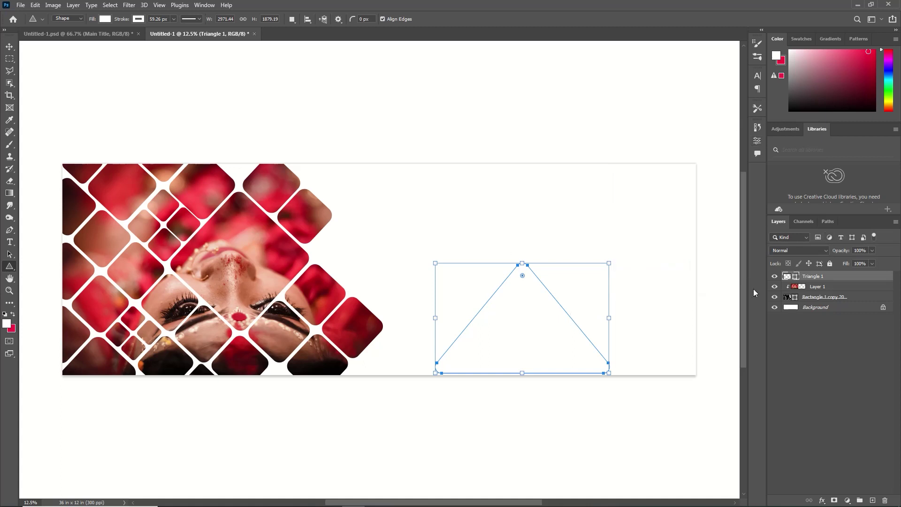
{"action": "double_click", "coordinate": [792, 277]}
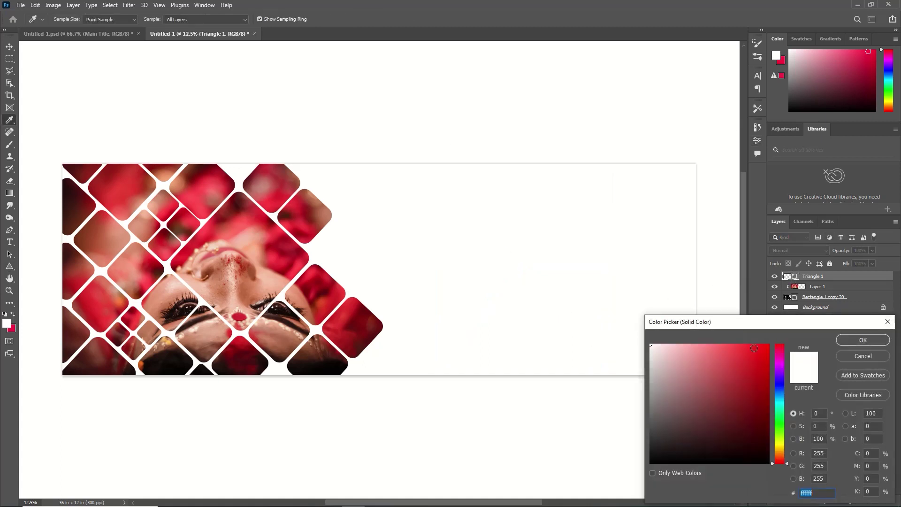
{"action": "left_click", "coordinate": [693, 458]}
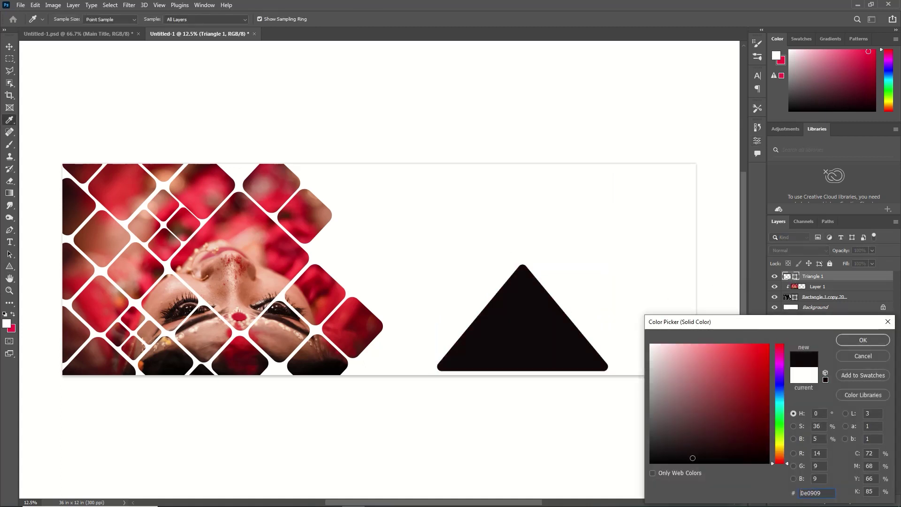
{"action": "left_click", "coordinate": [855, 342]}
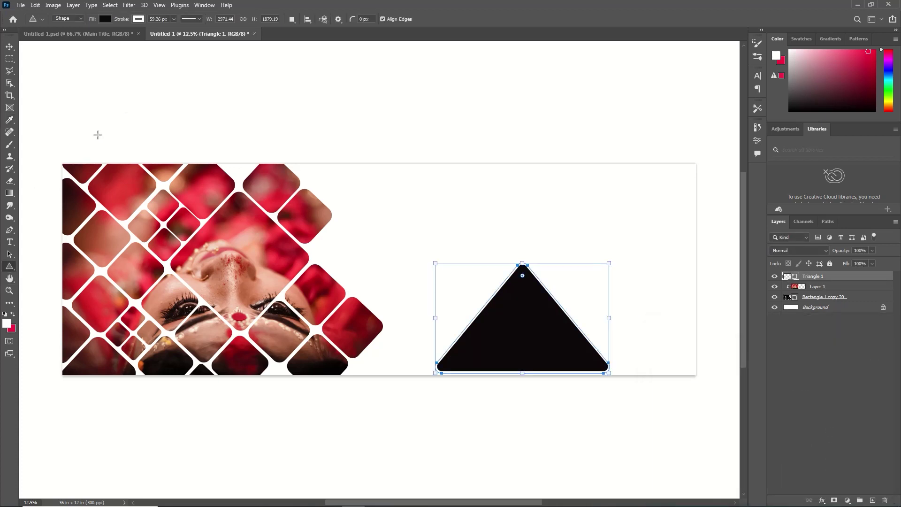
{"action": "left_click_drag", "start_coordinate": [176, 28], "coordinate": [188, 32]}
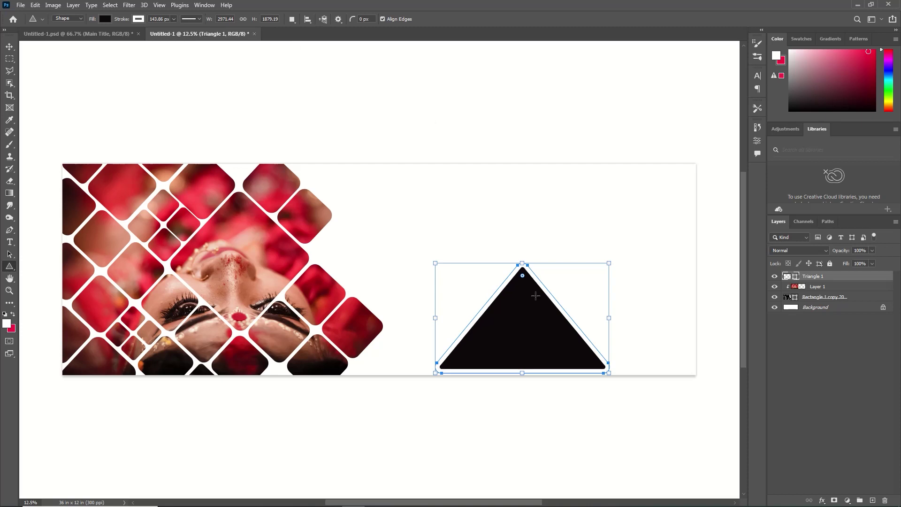
Move the black triangle into the canvas's lower-right corner so the canvas edges cut it off
{"action": "left_click_drag", "start_coordinate": [537, 319], "coordinate": [592, 320]}
{"action": "key", "text": "ctrl+z"}
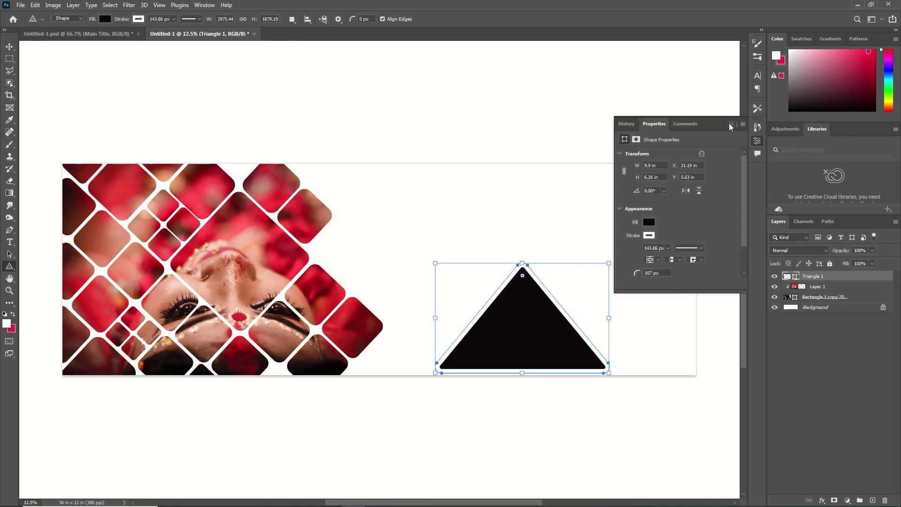
{"action": "left_click", "coordinate": [730, 124]}
{"action": "key", "text": "v"}
{"action": "left_click_drag", "start_coordinate": [516, 316], "coordinate": [628, 332]}
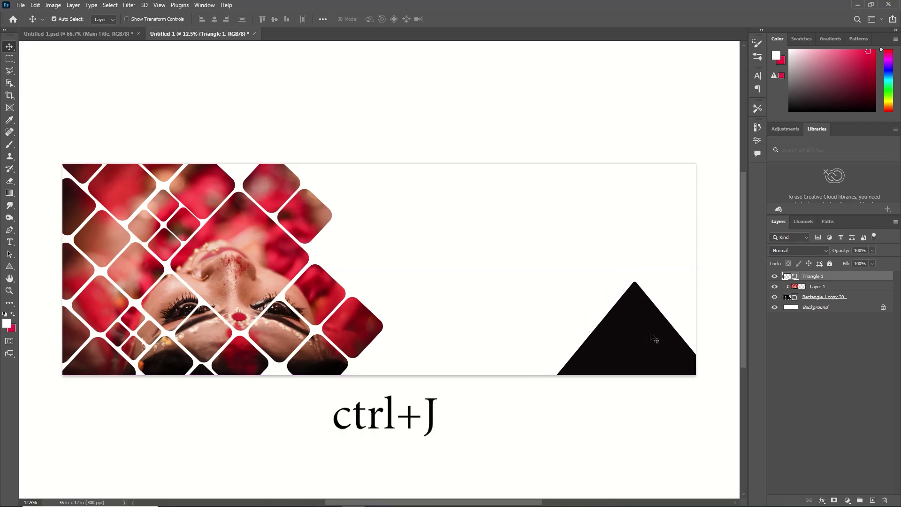
Duplicate the black triangle, place the copy above the original near the canvas's upper edge, and flip it vertically
{"action": "key", "text": "ctrl"}
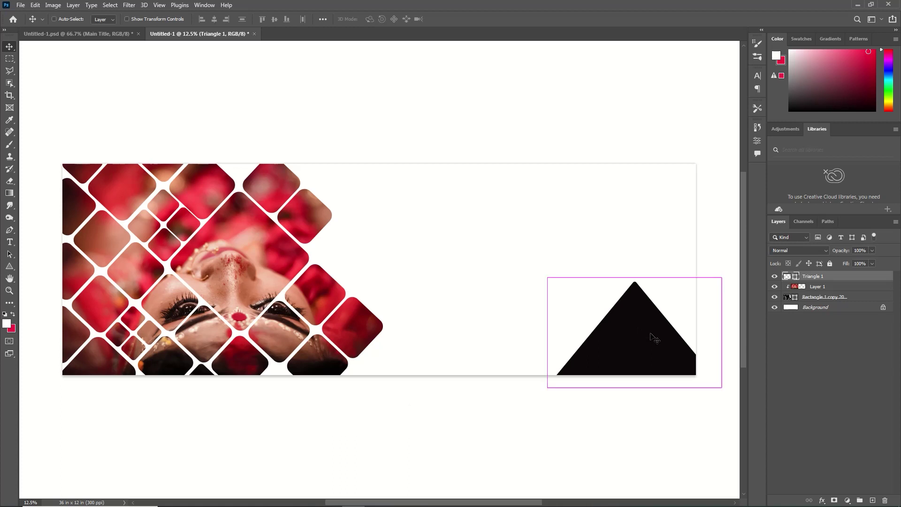
{"action": "left_click_drag", "start_coordinate": [650, 335], "coordinate": [636, 221]}
{"action": "right_click", "coordinate": [636, 223]}
{"action": "left_click", "coordinate": [618, 237]}
{"action": "key", "text": "ctrl+t"}
{"action": "right_click", "coordinate": [616, 225]}
{"action": "left_click", "coordinate": [639, 420]}
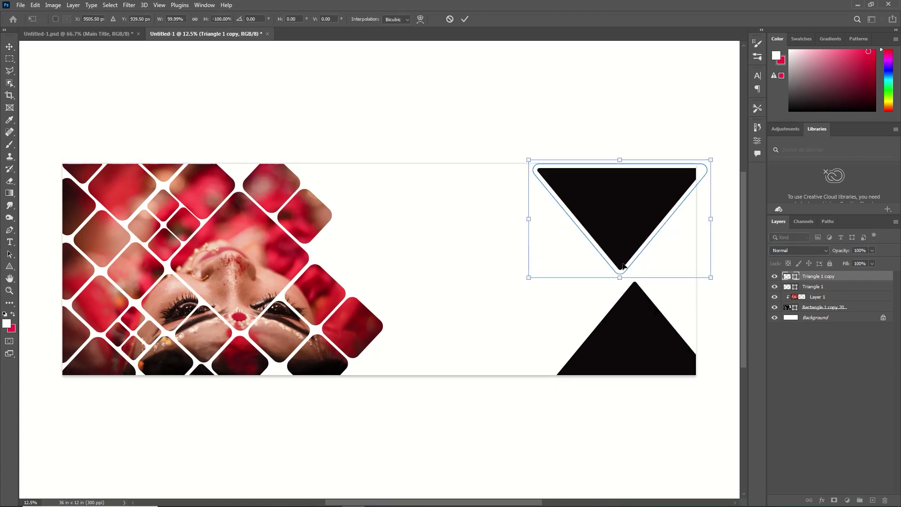
Rotate the triangle copy to about -135°, widen it to about 123%, and fit it into the canvas's upper-right corner
{"action": "left_click_drag", "start_coordinate": [521, 151], "coordinate": [618, 327]}
{"action": "left_click_drag", "start_coordinate": [610, 247], "coordinate": [667, 248]}
{"action": "left_click_drag", "start_coordinate": [691, 81], "coordinate": [674, 80]}
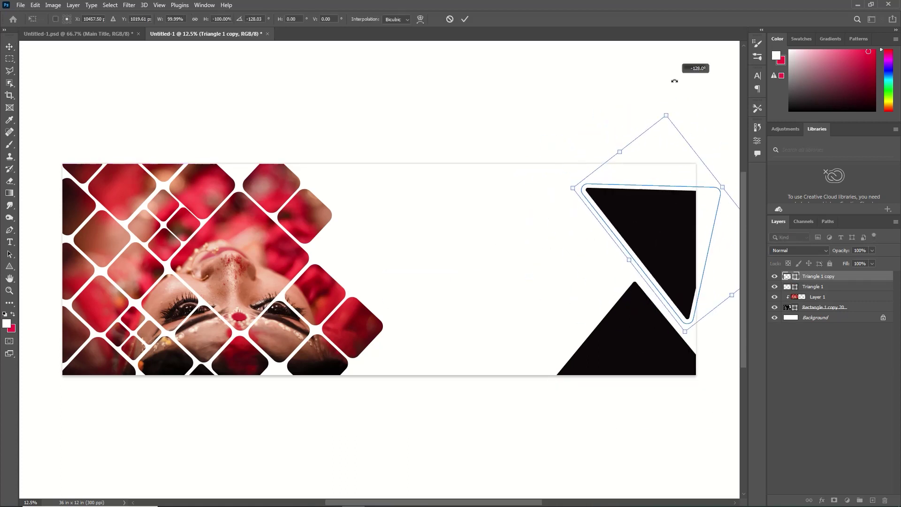
{"action": "left_click_drag", "start_coordinate": [672, 181], "coordinate": [661, 65]}
{"action": "left_click_drag", "start_coordinate": [569, 164], "coordinate": [542, 132]}
{"action": "left_click_drag", "start_coordinate": [656, 168], "coordinate": [660, 187]}
{"action": "left_click_drag", "start_coordinate": [625, 57], "coordinate": [617, 59]}
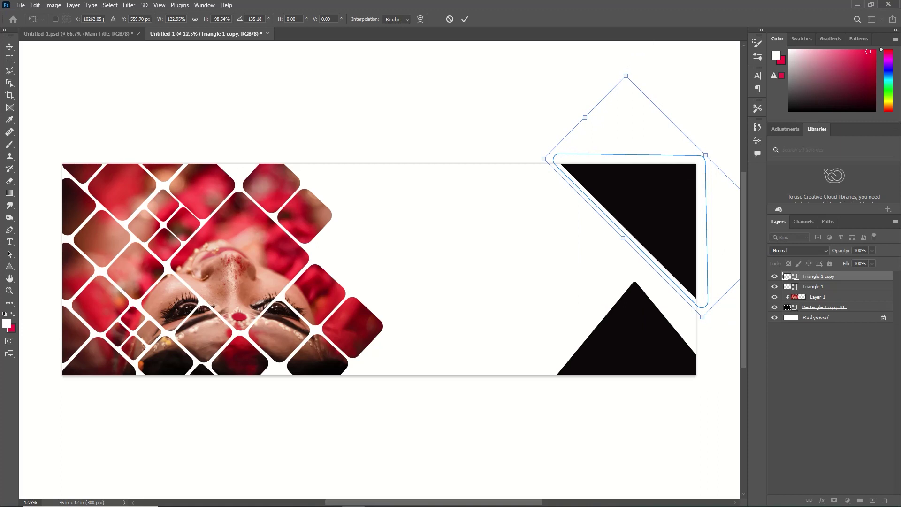
{"action": "left_click", "coordinate": [464, 19]}
Enlarge the lower triangle to about 118% by 114% and rotate it about -2° so its edge parallels the upper triangle
{"action": "left_click", "coordinate": [657, 324]}
{"action": "key", "text": "ctrl+t"}
{"action": "left_click_drag", "start_coordinate": [725, 274], "coordinate": [736, 256]}
{"action": "left_click_drag", "start_coordinate": [520, 243], "coordinate": [518, 245]}
{"action": "mouse_move", "coordinate": [588, 293]}
{"action": "left_mouse_down"}
{"action": "mouse_move", "coordinate": [590, 286]}
{"action": "mouse_move", "coordinate": [591, 298]}
{"action": "left_mouse_up"}
{"action": "left_click_drag", "start_coordinate": [513, 249], "coordinate": [512, 251]}
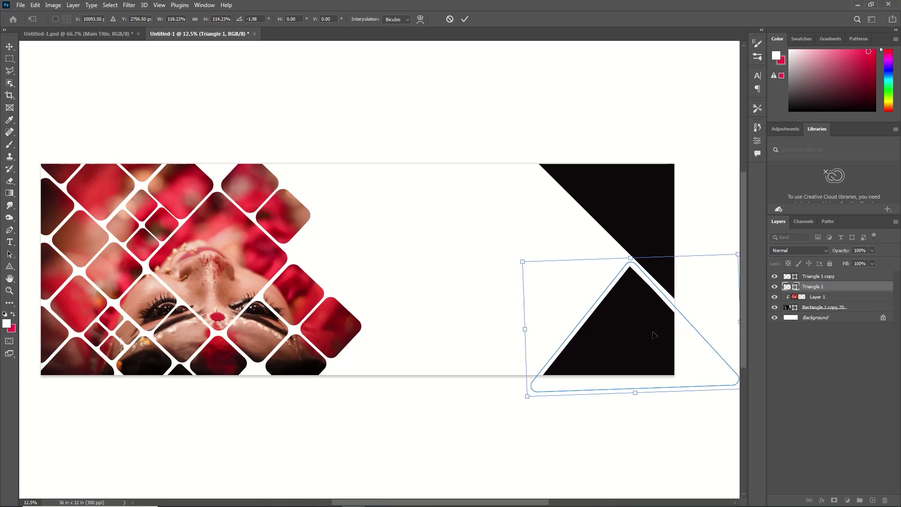
{"action": "key", "text": "Return"}
Bring in the photo of the couple with flower garlands and clip it to the upper triangle with a clipping mask
{"action": "key", "text": "ctrl+o"}
{"action": "double_click", "coordinate": [156, 150]}
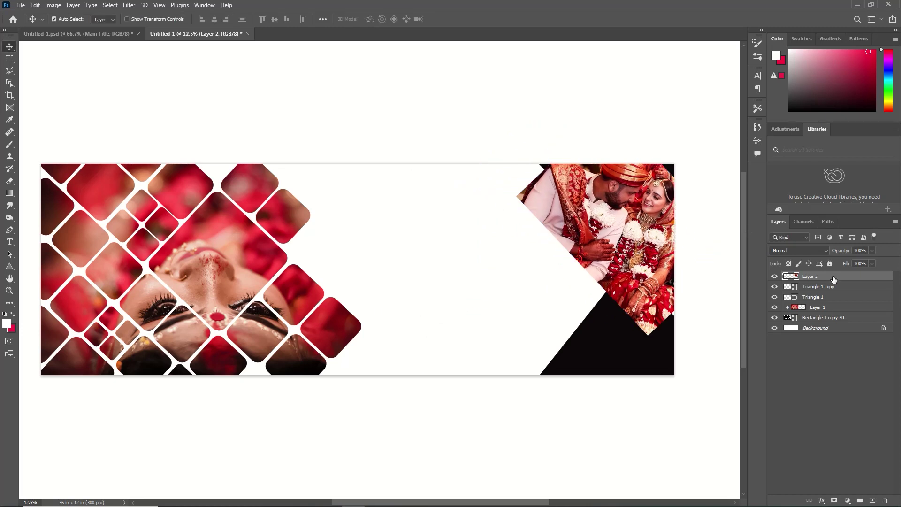
{"action": "right_click", "coordinate": [834, 280]}
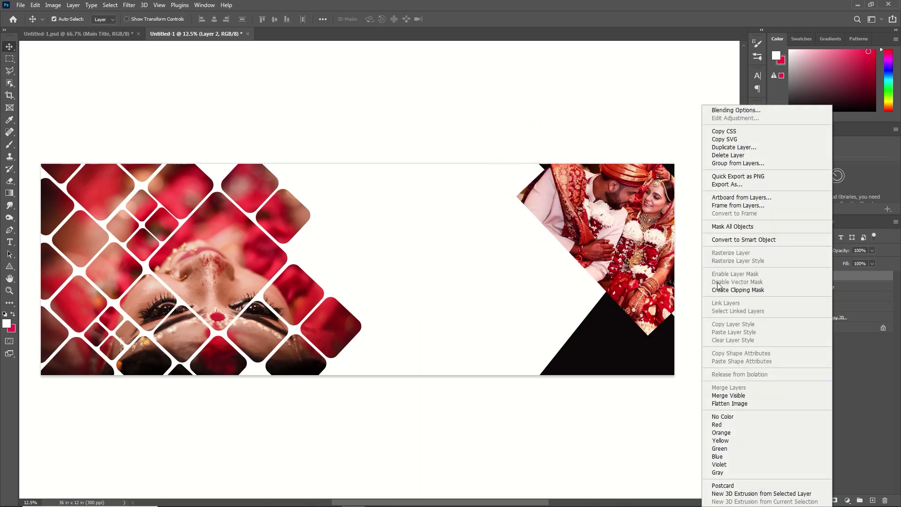
{"action": "left_click", "coordinate": [732, 290]}
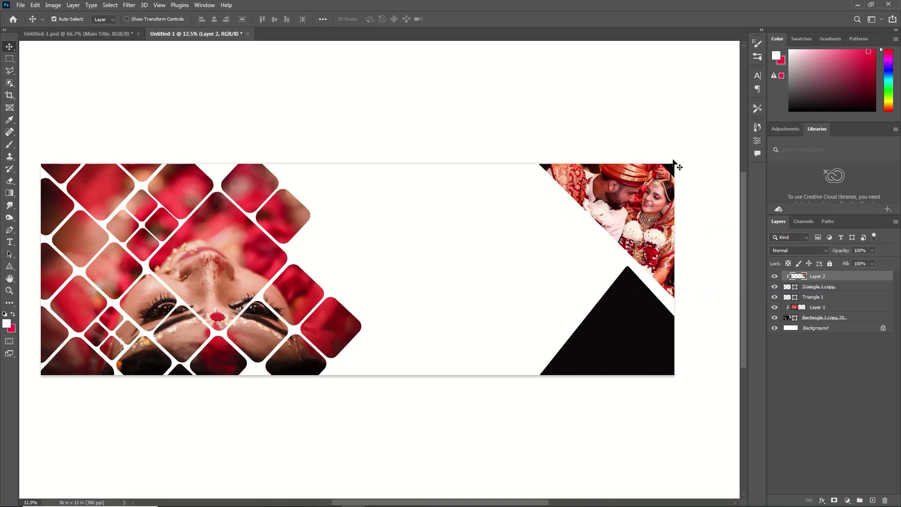
Add a layer mask to the garlanded couple's photo and soften its edge with a black 1100 px brush at 14% opacity
{"action": "left_click", "coordinate": [835, 500]}
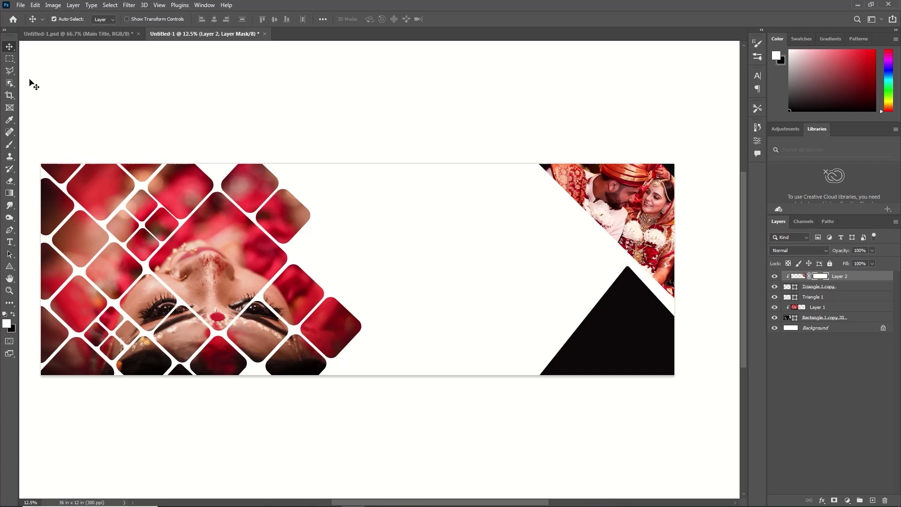
{"action": "left_click", "coordinate": [9, 169]}
{"action": "left_click", "coordinate": [10, 144]}
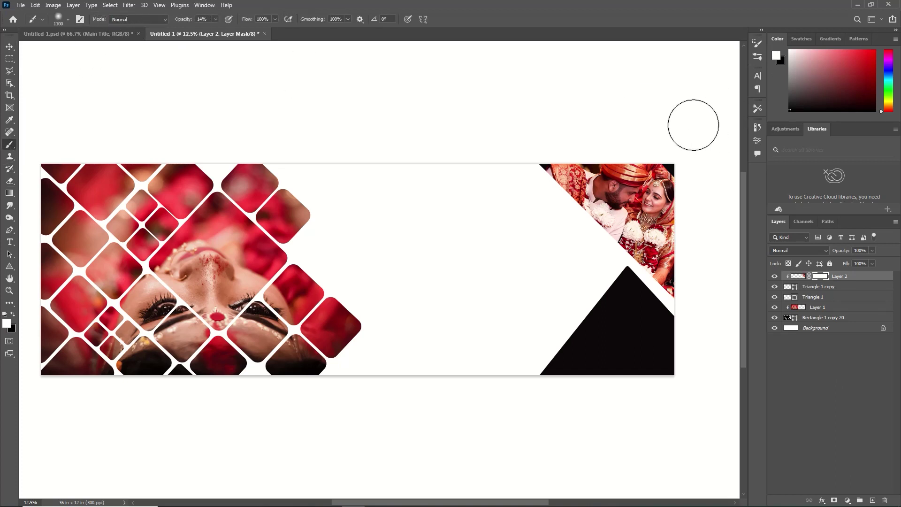
{"action": "left_click", "coordinate": [13, 314]}
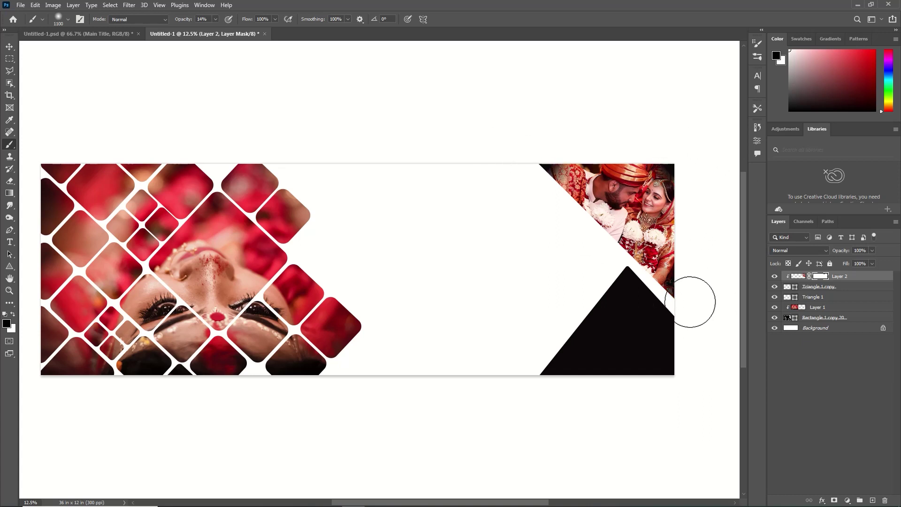
{"action": "key", "text": "v"}
Paste the photo of the couple on the road above the lower triangle and clip it to that triangle
{"action": "left_click", "coordinate": [362, 216]}
{"action": "key", "text": "ctrl+o"}
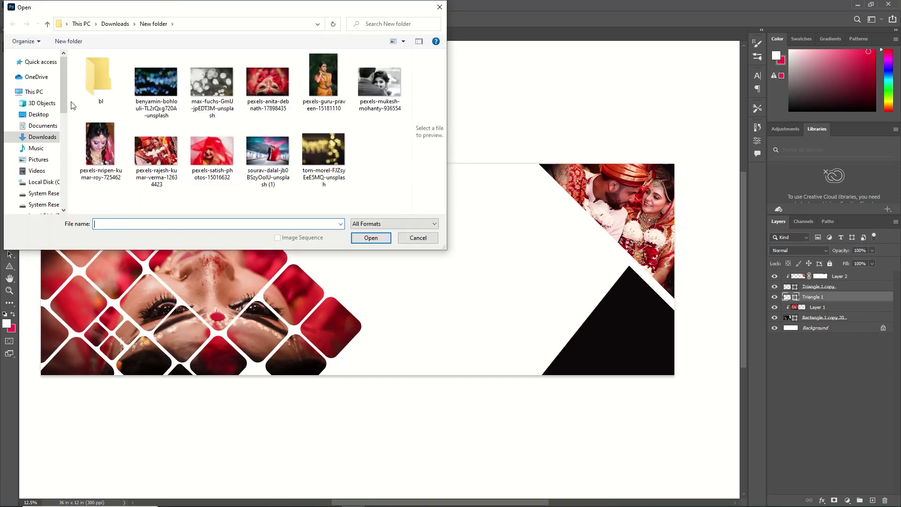
{"action": "left_click", "coordinate": [96, 146]}
{"action": "left_click", "coordinate": [212, 150]}
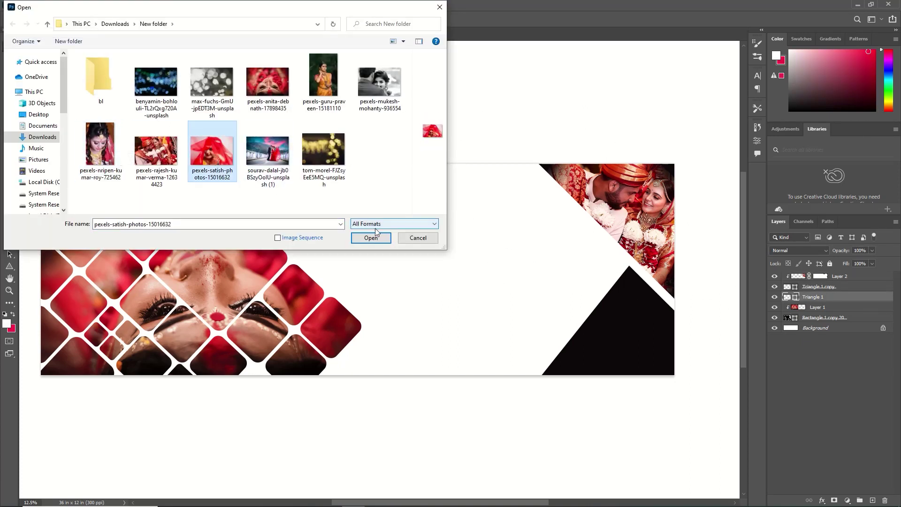
{"action": "double_click", "coordinate": [267, 150]}
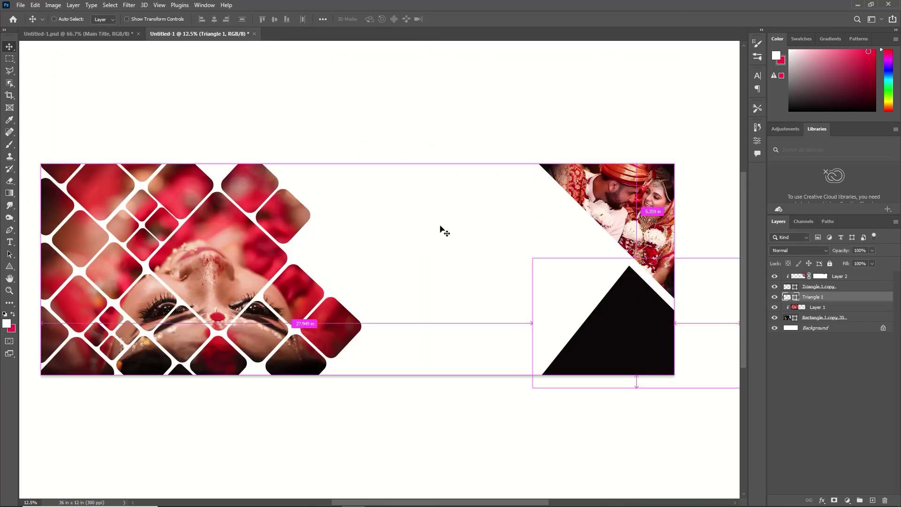
{"action": "key", "text": "ctrl+v"}
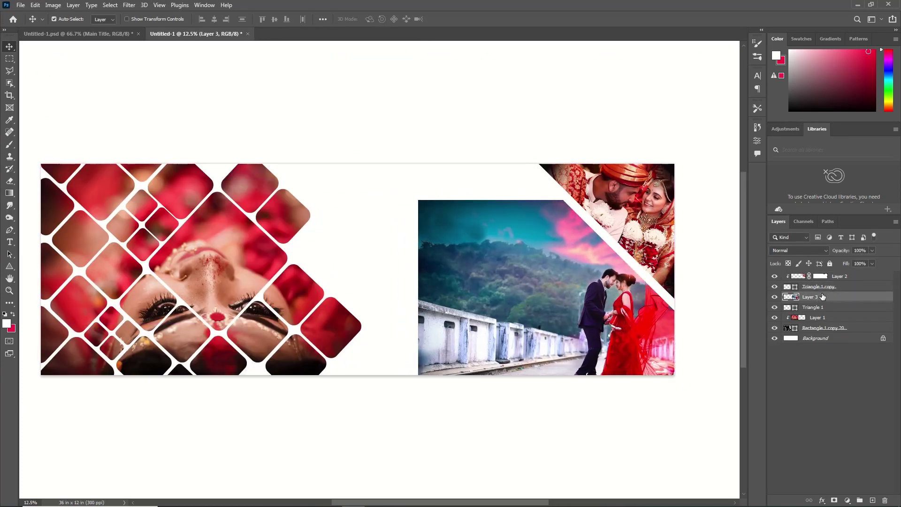
{"action": "right_click", "coordinate": [826, 297]}
{"action": "left_click", "coordinate": [717, 293]}
Enlarge the road couple's photo, rotate it about 18°, and position the couple inside the lower triangle
{"action": "key", "text": "ctrl+t"}
{"action": "left_click_drag", "start_coordinate": [418, 201], "coordinate": [476, 239]}
{"action": "mouse_move", "coordinate": [697, 357]}
{"action": "left_mouse_down"}
{"action": "mouse_move", "coordinate": [655, 338]}
{"action": "mouse_move", "coordinate": [681, 357]}
{"action": "left_mouse_up"}
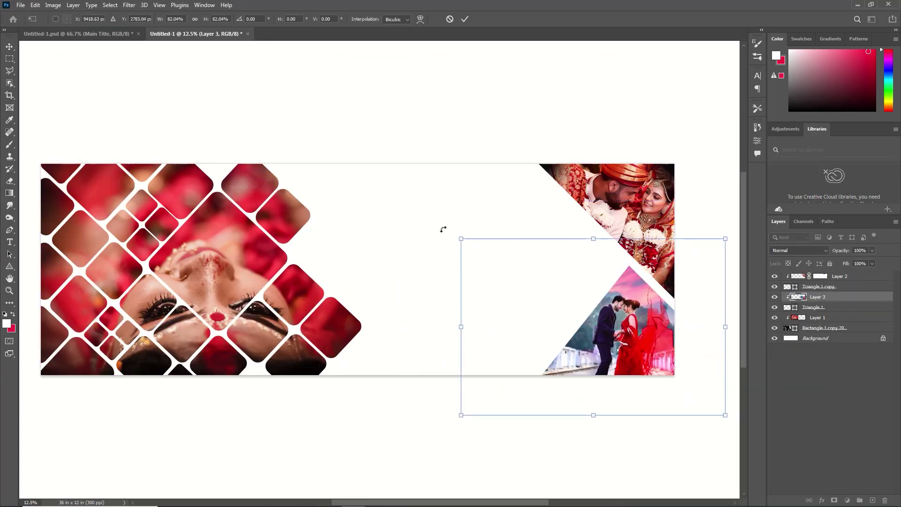
{"action": "left_click_drag", "start_coordinate": [444, 229], "coordinate": [480, 189]}
{"action": "left_click_drag", "start_coordinate": [573, 292], "coordinate": [577, 282]}
{"action": "left_click_drag", "start_coordinate": [497, 187], "coordinate": [420, 91]}
{"action": "left_click_drag", "start_coordinate": [535, 203], "coordinate": [579, 279]}
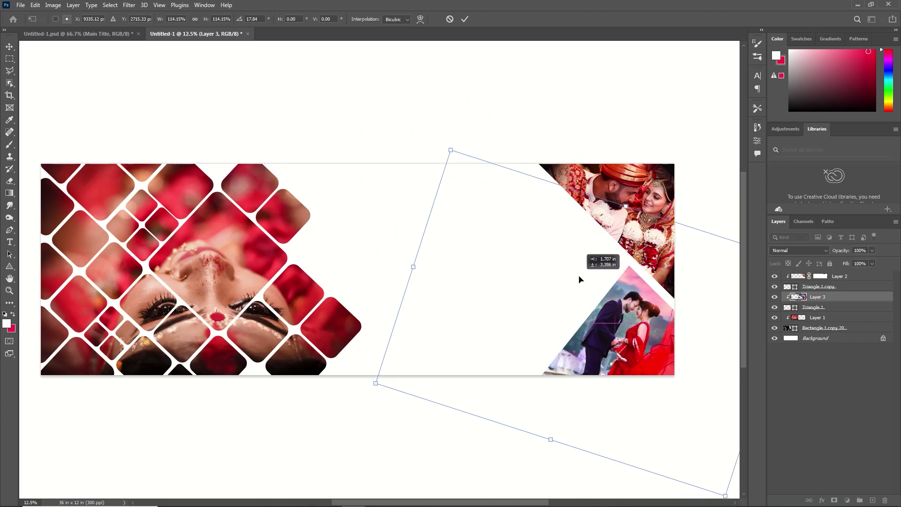
{"action": "left_click_drag", "start_coordinate": [452, 151], "coordinate": [369, 48]}
{"action": "left_click_drag", "start_coordinate": [619, 253], "coordinate": [652, 309]}
{"action": "key", "text": "Return"}
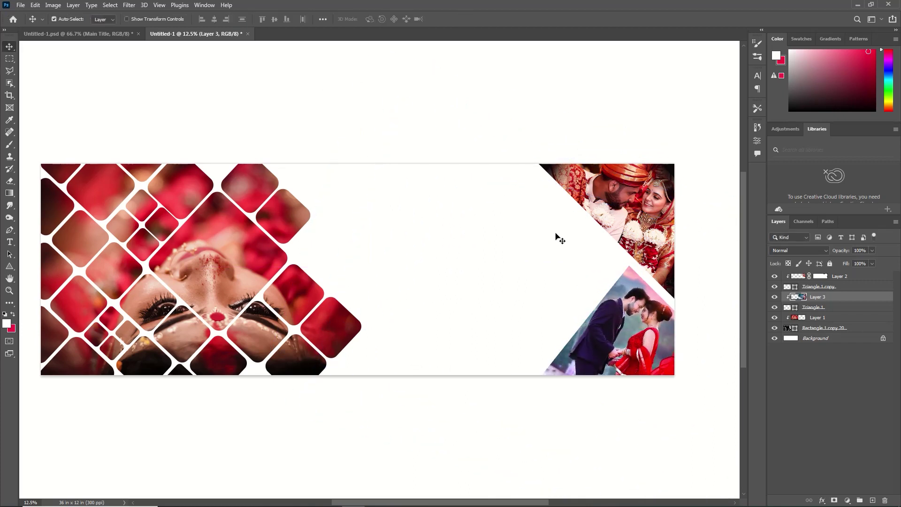
Paste the black-and-white portrait with gold jewellery above the Background layer, between the diamond pattern and the triangles
{"action": "key", "text": "ctrl+o"}
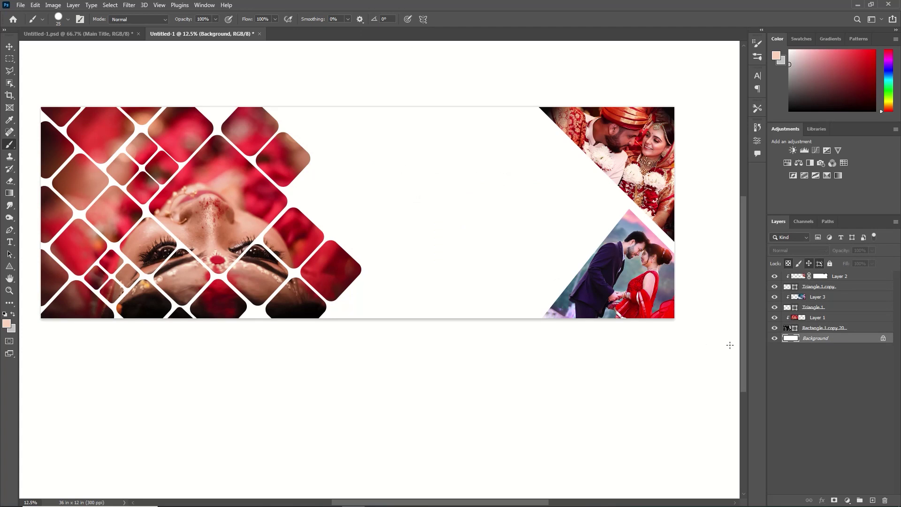
{"action": "key", "text": "ctrl+v"}
{"action": "key", "text": "v"}
{"action": "left_click_drag", "start_coordinate": [441, 244], "coordinate": [518, 251]}
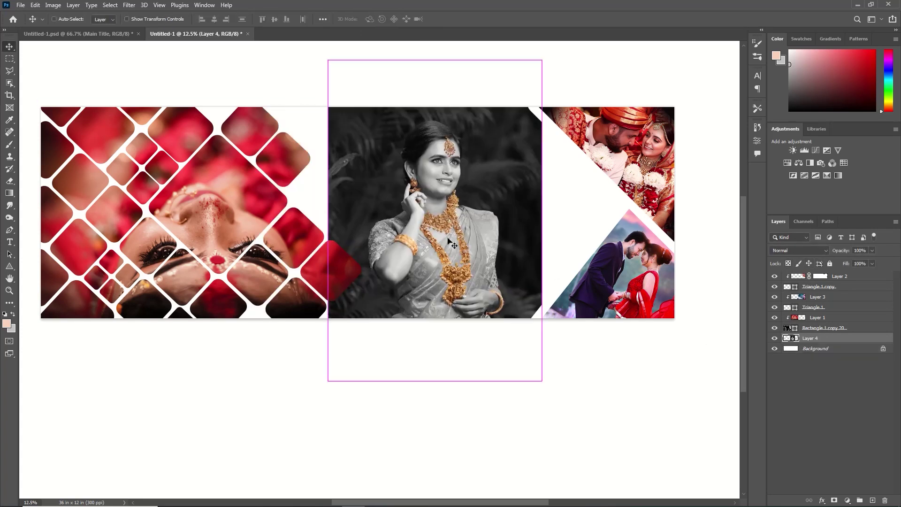
Scale the portrait to about 134%, rotate it about -22°, and position it between the diamonds and the triangles
{"action": "key", "text": "ctrl+t"}
{"action": "left_click_drag", "start_coordinate": [543, 382], "coordinate": [650, 462]}
{"action": "left_click_drag", "start_coordinate": [556, 399], "coordinate": [546, 357]}
{"action": "left_click_drag", "start_coordinate": [607, 452], "coordinate": [677, 382]}
{"action": "left_click_drag", "start_coordinate": [577, 364], "coordinate": [590, 360]}
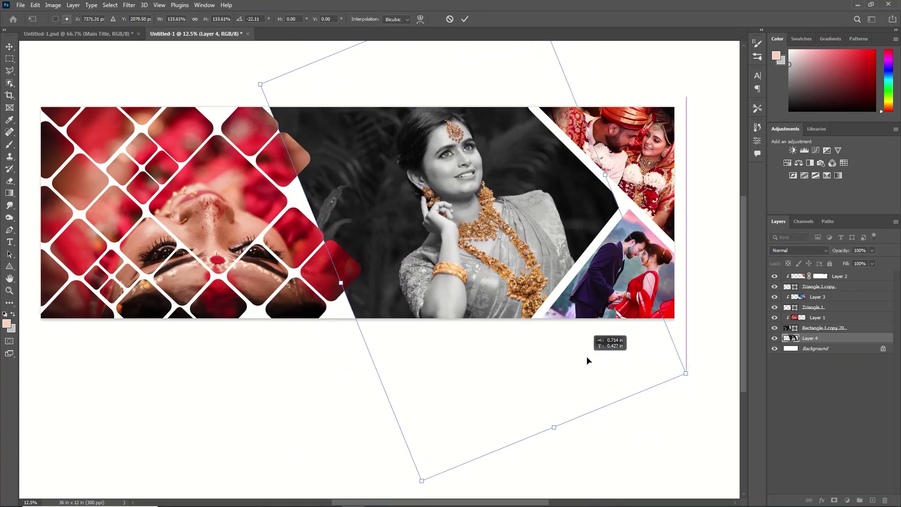
{"action": "left_click", "coordinate": [464, 19]}
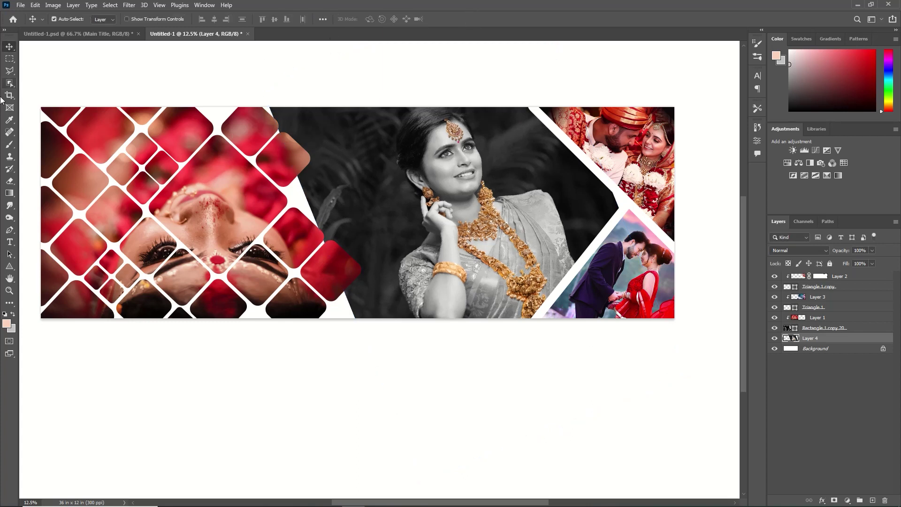
Mask the portrait and fade its edge beside the diamonds with a soft black 2000 px brush at 32% opacity
{"action": "left_click", "coordinate": [834, 500]}
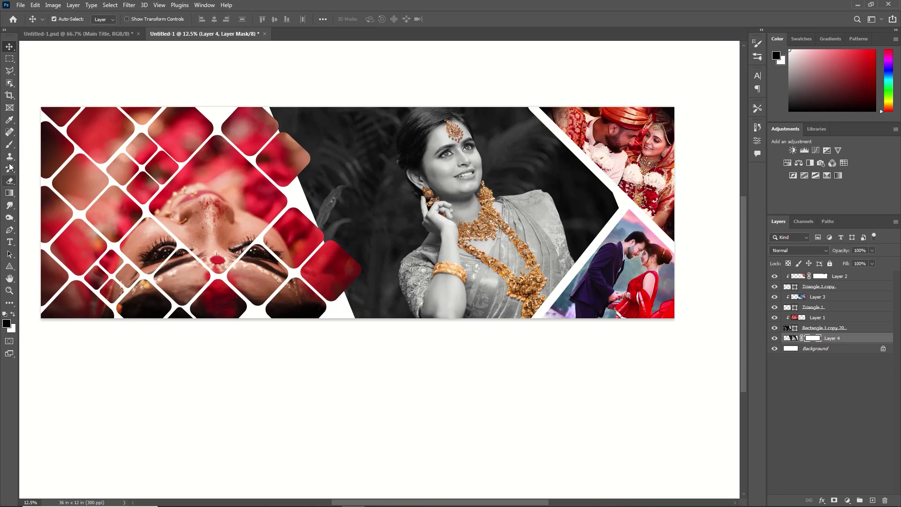
{"action": "left_click", "coordinate": [9, 145]}
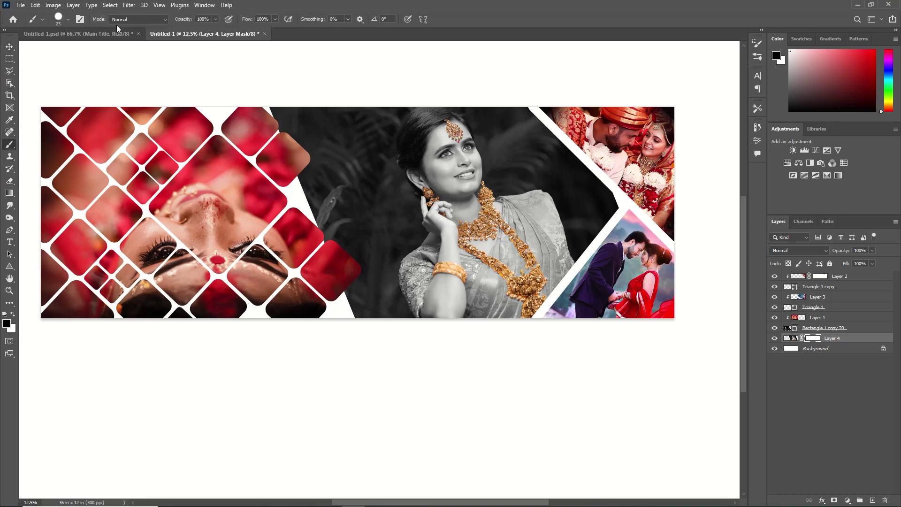
{"action": "left_click", "coordinate": [68, 20]}
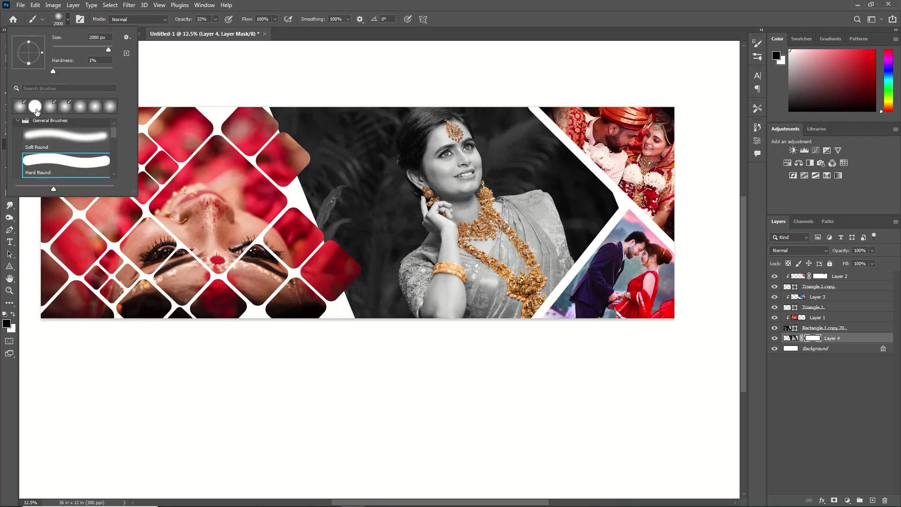
{"action": "mouse_move", "coordinate": [262, 128]}
{"action": "left_mouse_down"}
{"action": "mouse_move", "coordinate": [242, 135]}
{"action": "mouse_move", "coordinate": [291, 199]}
{"action": "mouse_move", "coordinate": [315, 263]}
{"action": "mouse_move", "coordinate": [324, 332]}
{"action": "mouse_move", "coordinate": [338, 339]}
{"action": "mouse_move", "coordinate": [340, 324]}
{"action": "left_mouse_up"}
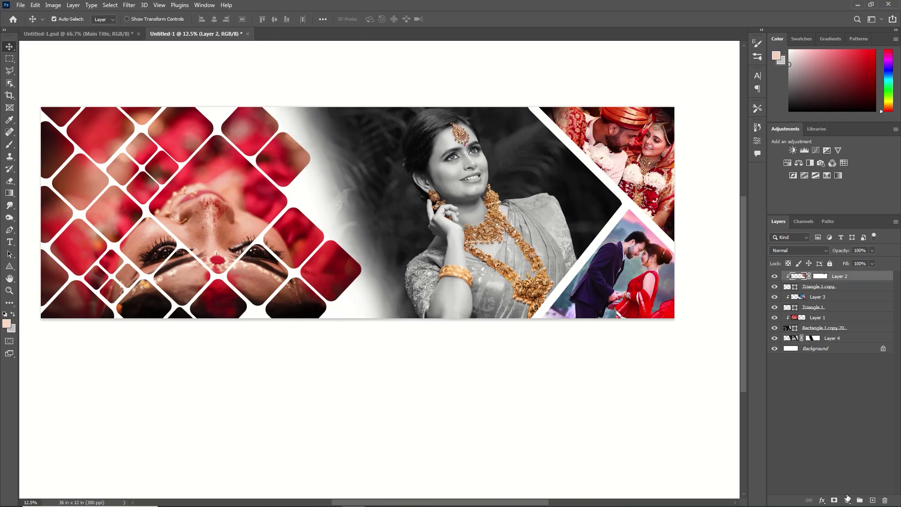
Add a crimson Solid Color fill layer above the garlanded couple's photo, using the copied colour code
{"action": "left_click", "coordinate": [847, 498]}
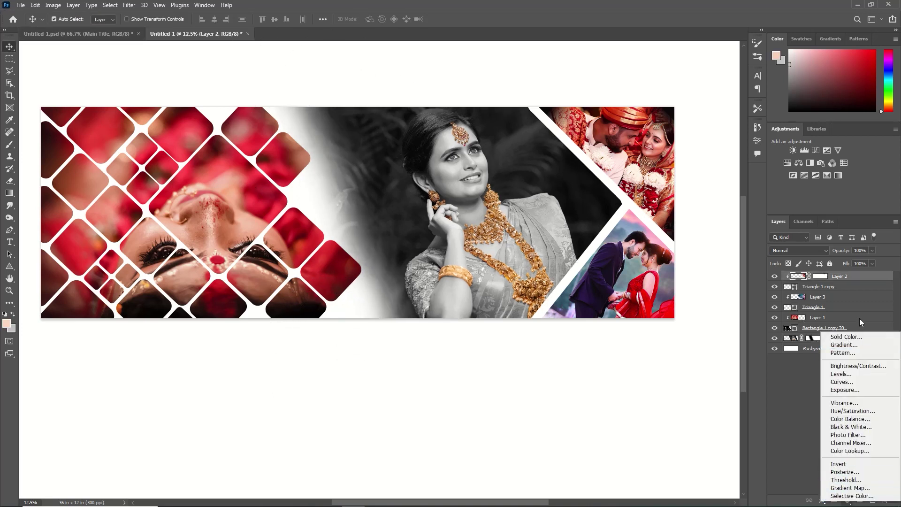
{"action": "left_click", "coordinate": [850, 338]}
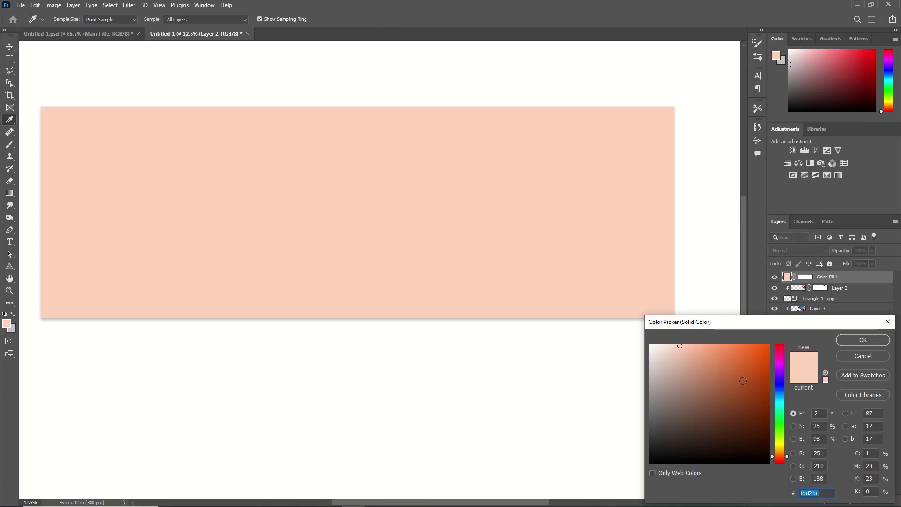
{"action": "key", "text": "ctrl+v"}
{"action": "left_click", "coordinate": [851, 340]}
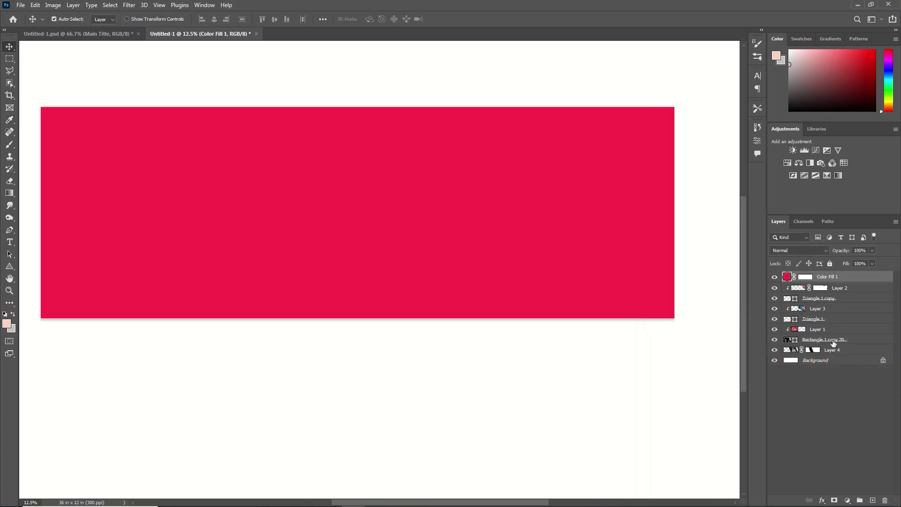
Clip the crimson fill to the upper triangle's photo and set its blend mode to Soft Light
{"action": "right_click", "coordinate": [851, 280]}
{"action": "left_click", "coordinate": [811, 278]}
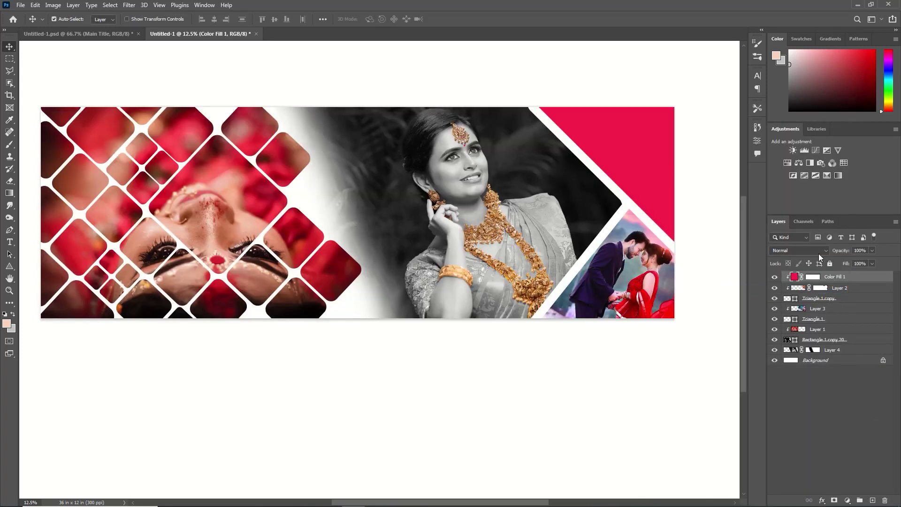
{"action": "left_click", "coordinate": [815, 249]}
{"action": "left_click", "coordinate": [795, 371]}
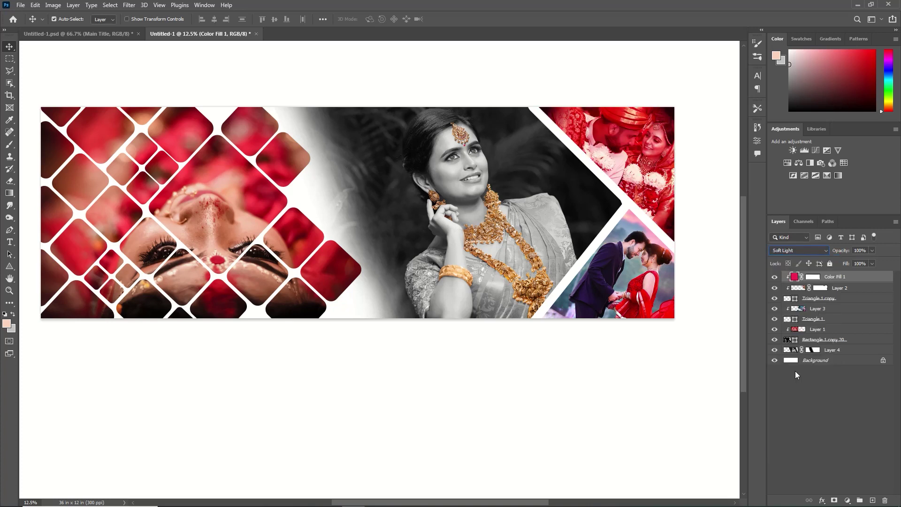
Add an orange Solid Color fill layer directly above the road couple's photo
{"action": "left_click", "coordinate": [676, 271]}
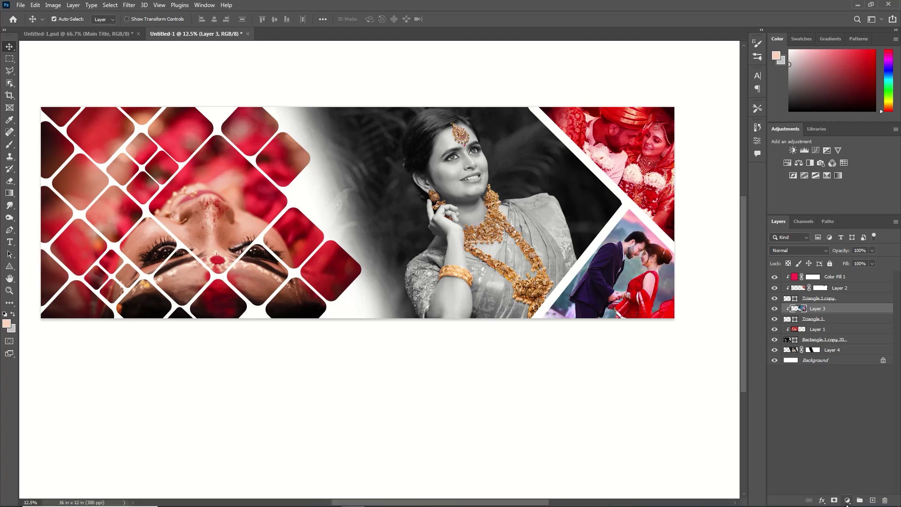
{"action": "left_click", "coordinate": [847, 501]}
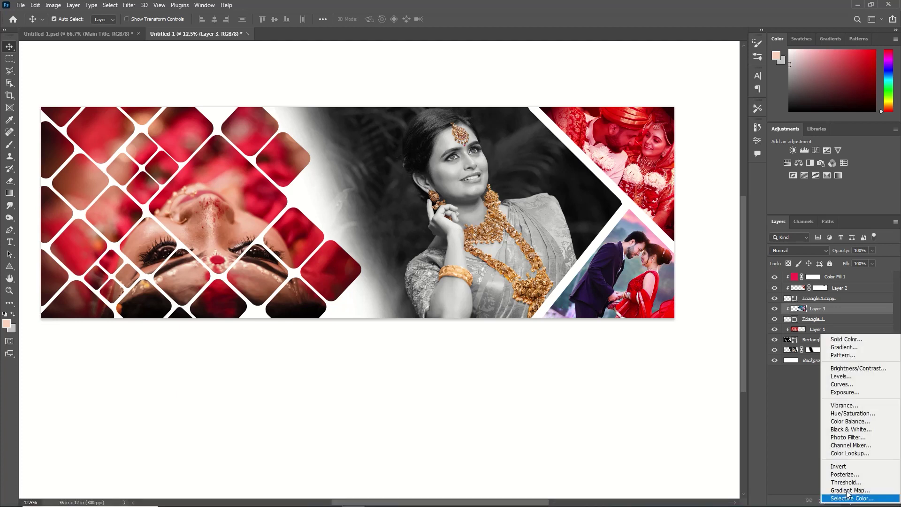
{"action": "left_click", "coordinate": [847, 343]}
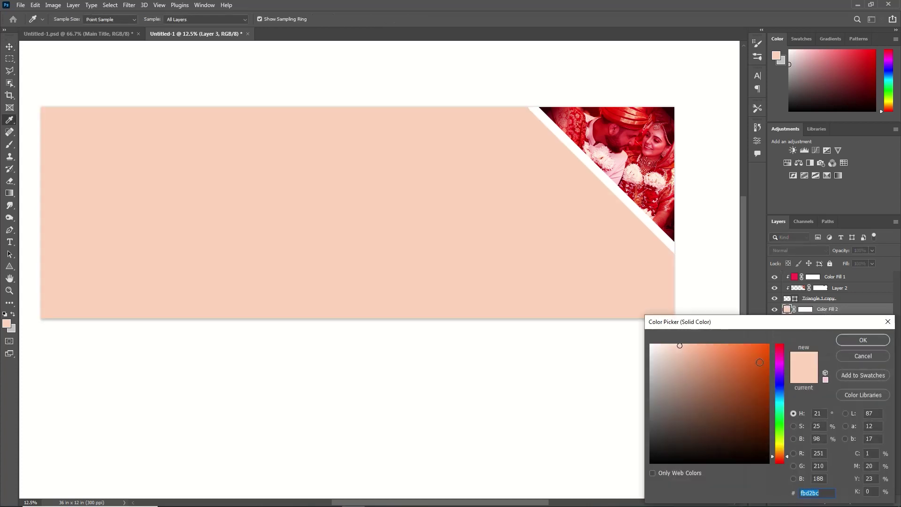
{"action": "left_click", "coordinate": [751, 353]}
{"action": "left_click", "coordinate": [862, 341]}
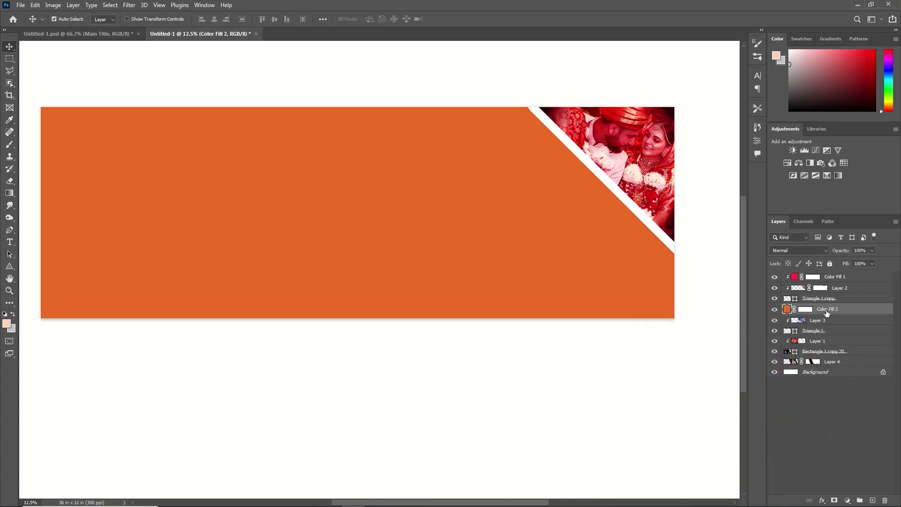
Clip the orange fill to the lower triangle's photo and set its blend mode to Color
{"action": "right_click", "coordinate": [853, 311]}
{"action": "left_click", "coordinate": [822, 252]}
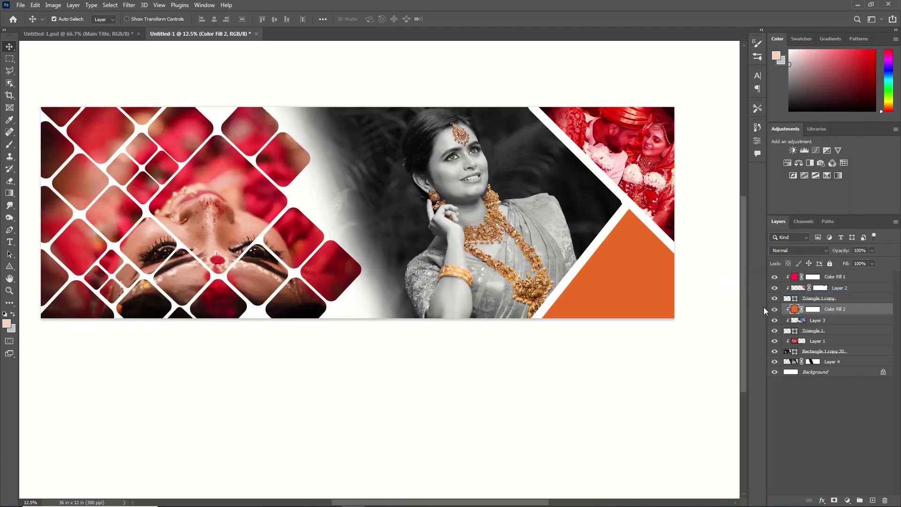
{"action": "left_click", "coordinate": [813, 251]}
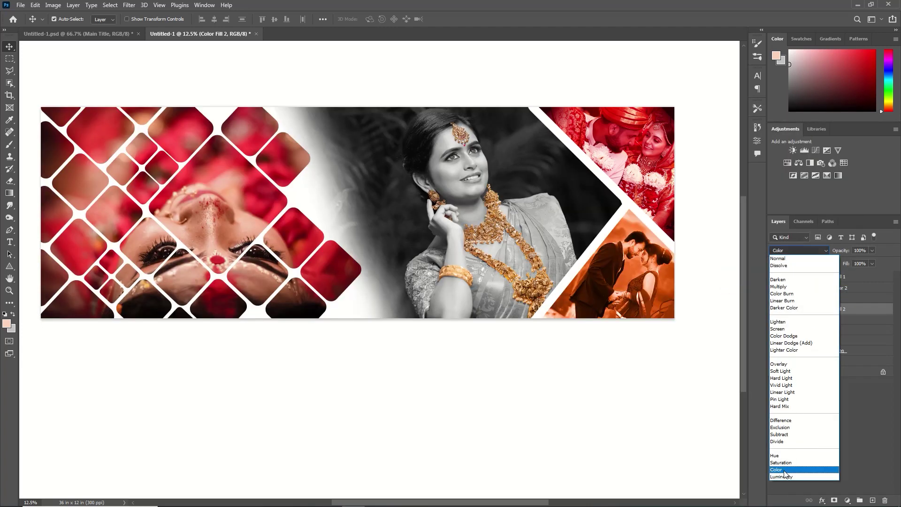
{"action": "left_click", "coordinate": [786, 473]}
Copy the BRIDAL SHOWCASE title from the text-design document into the album and place its layers above all others
{"action": "left_click", "coordinate": [110, 36]}
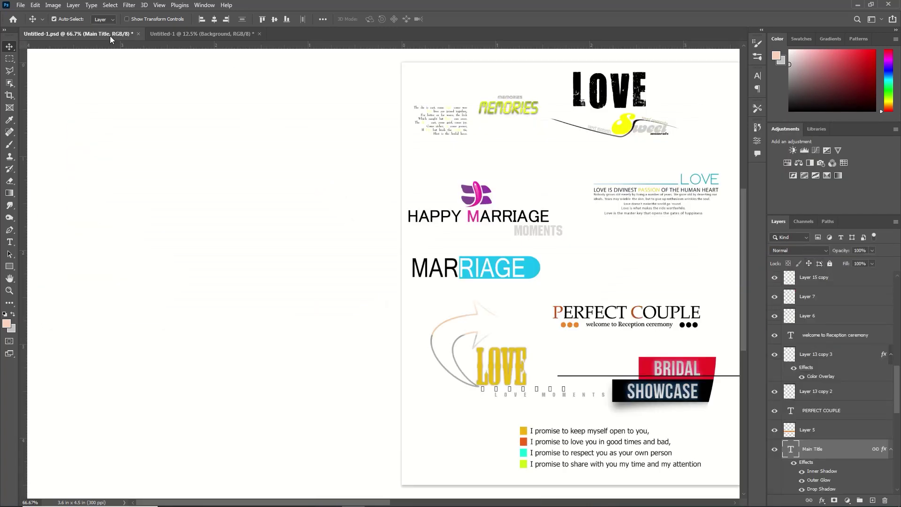
{"action": "scroll", "coordinate": [220, 75], "scroll_direction": "up", "scroll_amount": 3}
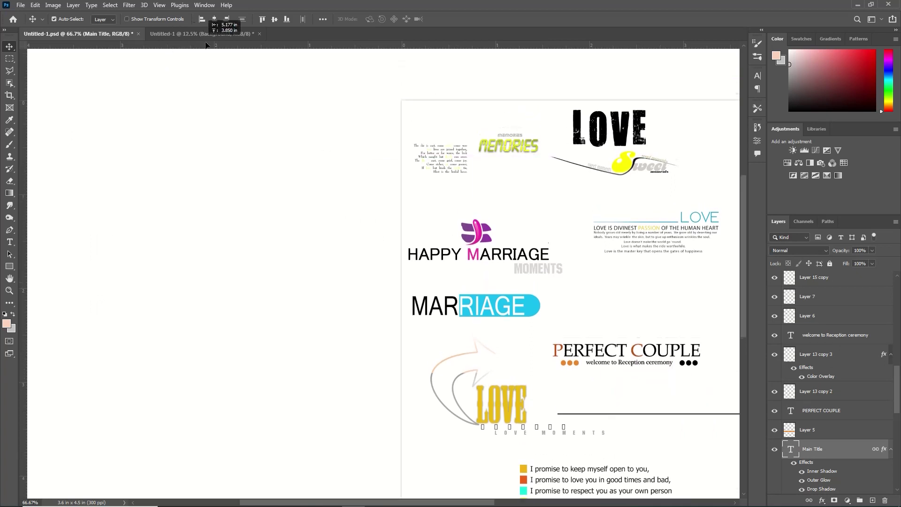
{"action": "left_click", "coordinate": [221, 33]}
{"action": "left_click_drag", "start_coordinate": [383, 189], "coordinate": [383, 190]}
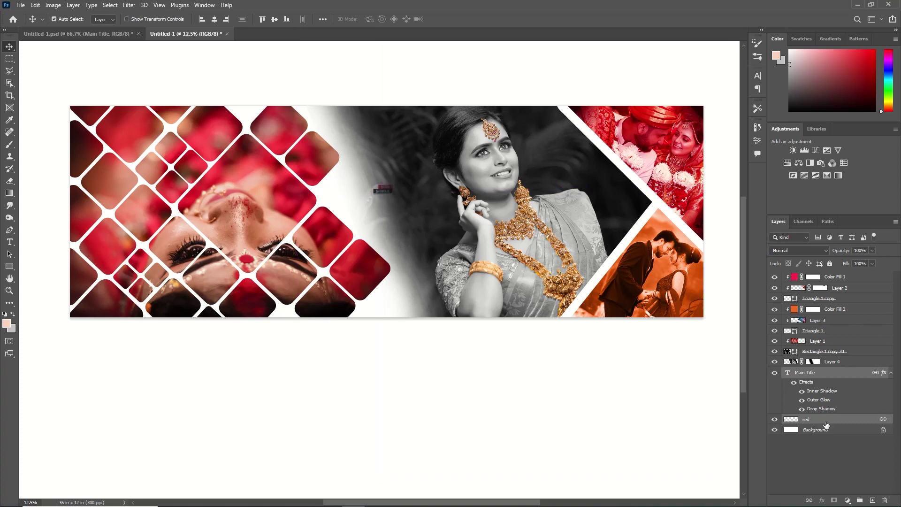
{"action": "left_click_drag", "start_coordinate": [826, 423], "coordinate": [831, 271]}
Enlarge the BRIDAL SHOWCASE title, tilt it parallel to the diamond edges, and position it near the page top between diamonds and portrait
{"action": "key", "text": "ctrl+t"}
{"action": "left_click_drag", "start_coordinate": [393, 196], "coordinate": [486, 247]}
{"action": "left_click_drag", "start_coordinate": [445, 223], "coordinate": [461, 202]}
{"action": "left_click_drag", "start_coordinate": [452, 199], "coordinate": [423, 198]}
{"action": "left_click_drag", "start_coordinate": [403, 201], "coordinate": [388, 187]}
{"action": "key", "text": "Return"}
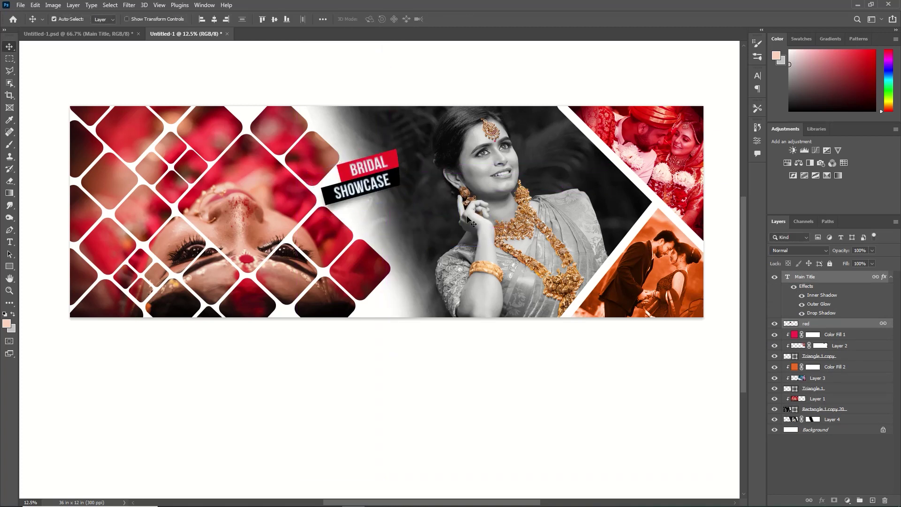
{"action": "key", "text": "ctrl+t"}
{"action": "left_click_drag", "start_coordinate": [406, 141], "coordinate": [393, 97]}
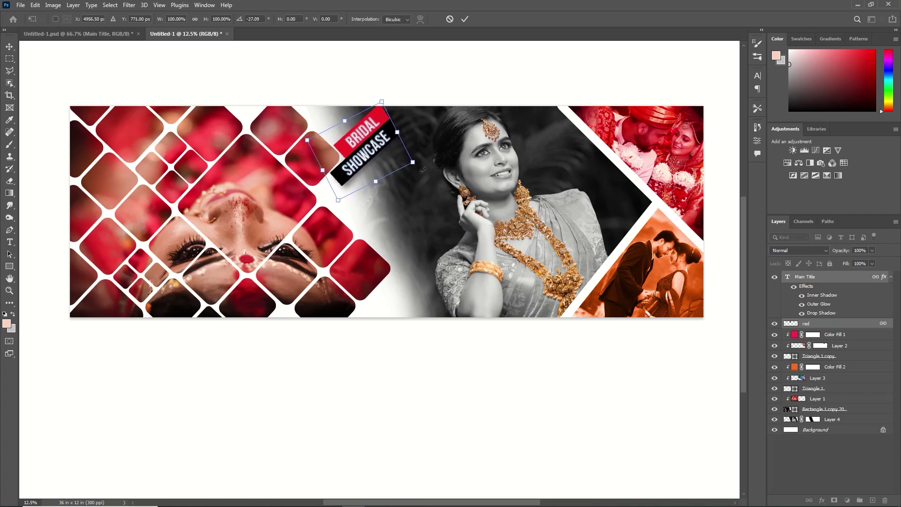
{"action": "left_click", "coordinate": [464, 19]}
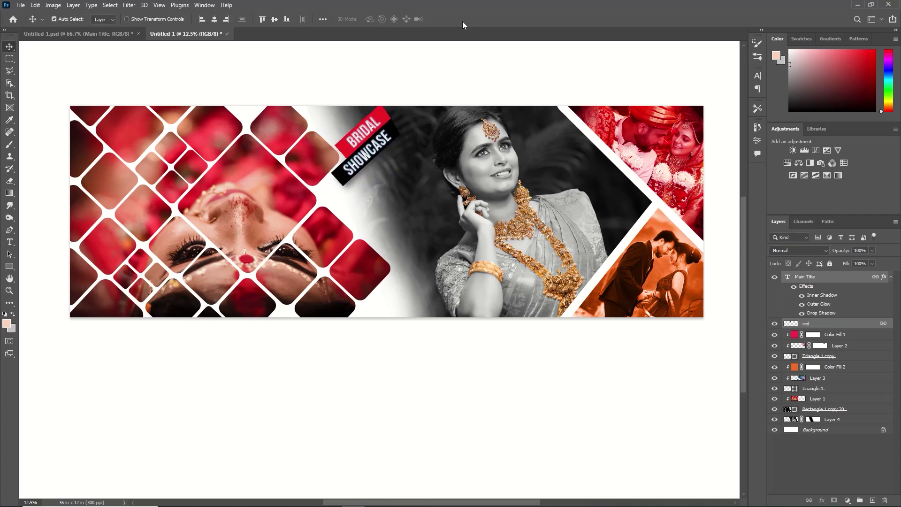
Copy the "The die is cast" verse into the album, scale it to about 638%, and rotate it -42.44° just below the title
{"action": "left_click", "coordinate": [123, 37]}
{"action": "left_click_drag", "start_coordinate": [279, 115], "coordinate": [277, 42]}
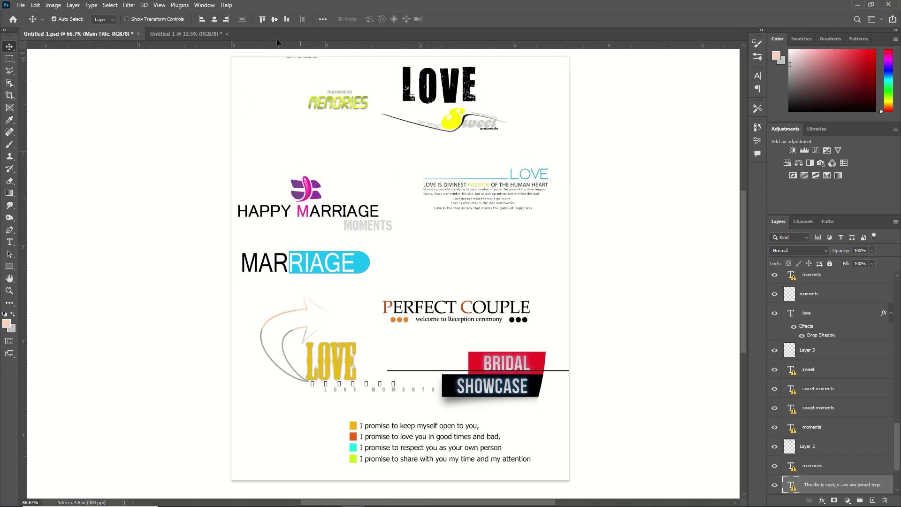
{"action": "left_click_drag", "start_coordinate": [218, 38], "coordinate": [219, 38]}
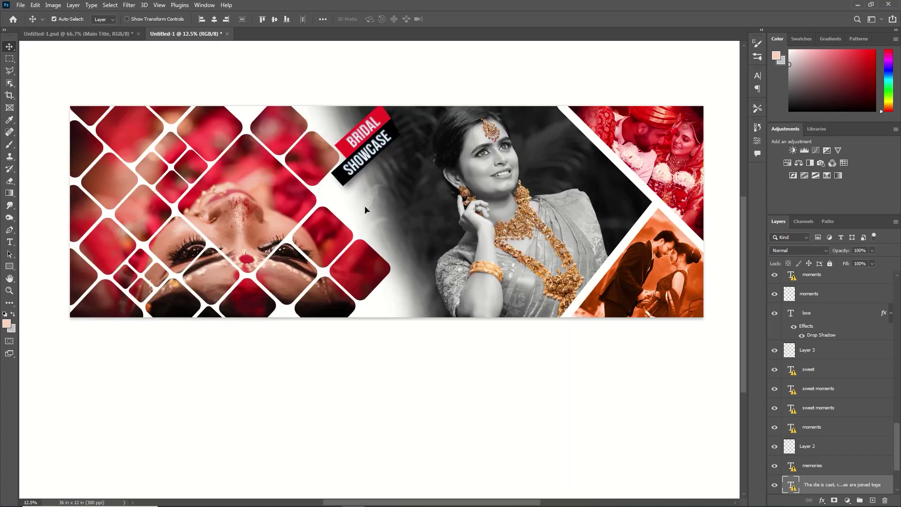
{"action": "left_click_drag", "start_coordinate": [365, 209], "coordinate": [389, 188]}
{"action": "key", "text": "ctrl+t"}
{"action": "left_click", "coordinate": [541, 228]}
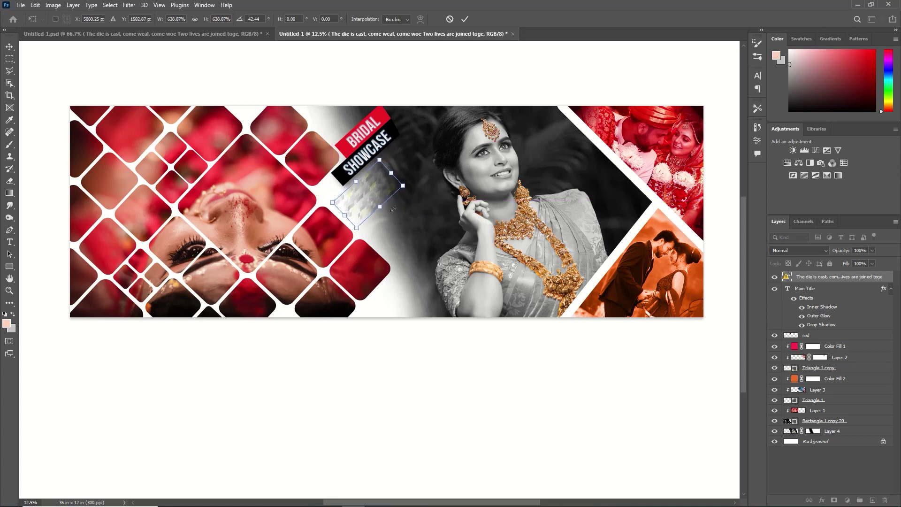
{"action": "key", "text": "Return"}
Draw a rounded rectangle of 800 by 1400 px beside the verse and fill it with white
{"action": "left_click", "coordinate": [10, 266]}
{"action": "left_click_drag", "start_coordinate": [384, 150], "coordinate": [420, 221]}
{"action": "left_click", "coordinate": [649, 236]}
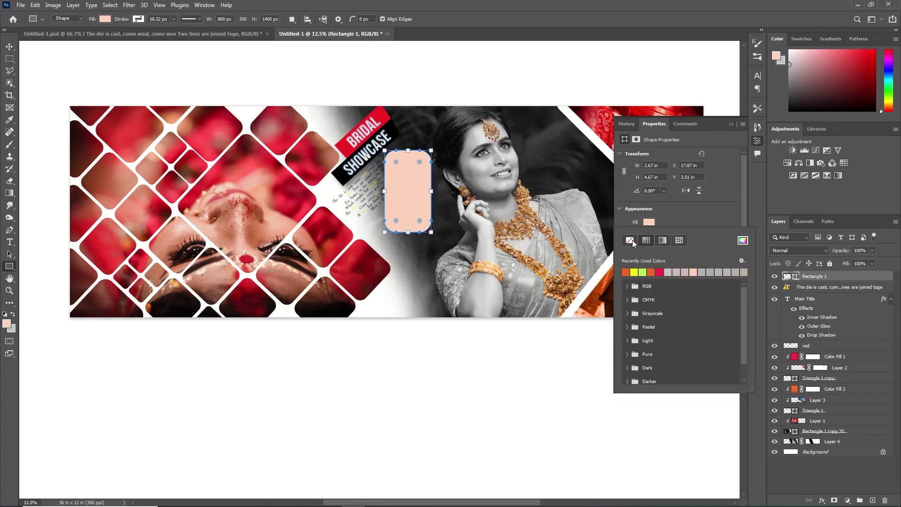
{"action": "left_click", "coordinate": [742, 240]}
{"action": "left_click", "coordinate": [652, 344]}
{"action": "left_click", "coordinate": [865, 342]}
{"action": "left_click", "coordinate": [731, 124]}
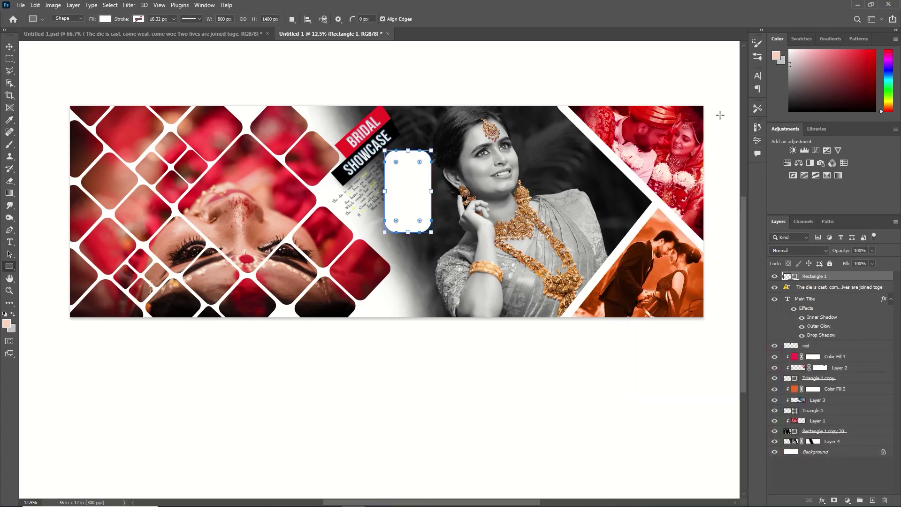
Rotate and fit the white rounded rectangle around the verse, and move its layer beneath the verse and title text
{"action": "key", "text": "ctrl+t"}
{"action": "left_click_drag", "start_coordinate": [441, 136], "coordinate": [467, 173]}
{"action": "left_click_drag", "start_coordinate": [429, 173], "coordinate": [408, 173]}
{"action": "key", "text": "Return"}
{"action": "key", "text": "ctrl+bracketleft"}
{"action": "key", "text": "ctrl+bracketleft"}
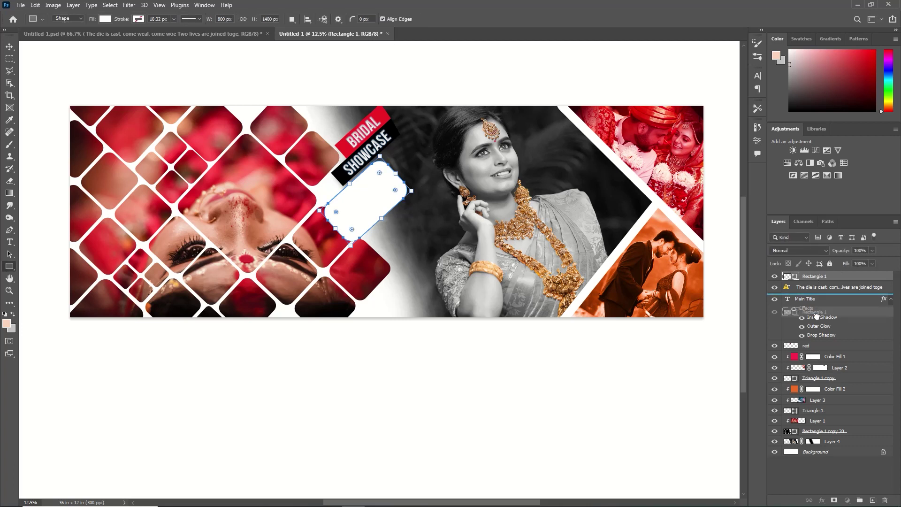
{"action": "key", "text": "ctrl+t"}
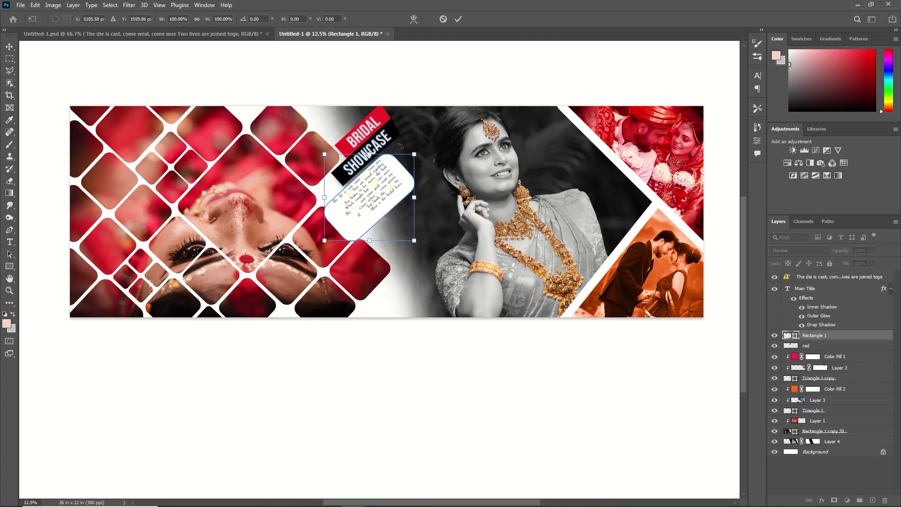
{"action": "key", "text": "Return"}
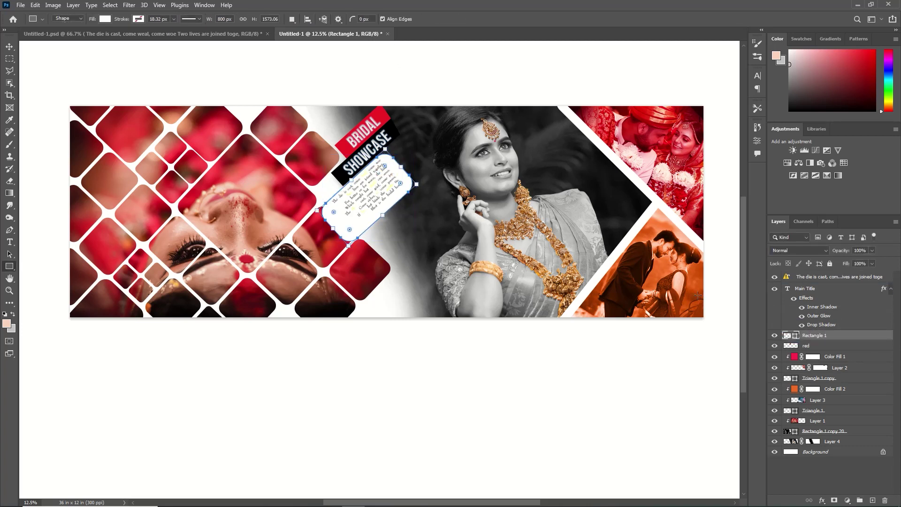
Move the white rectangle's layer directly below the diamond shapes and reduce its opacity to make it translucent
{"action": "left_click_drag", "start_coordinate": [819, 338], "coordinate": [819, 426]}
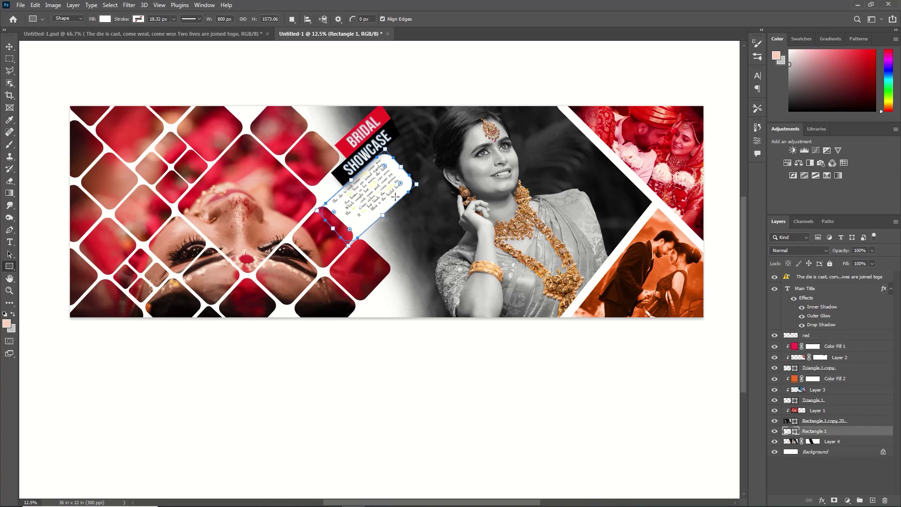
{"action": "left_click", "coordinate": [11, 48]}
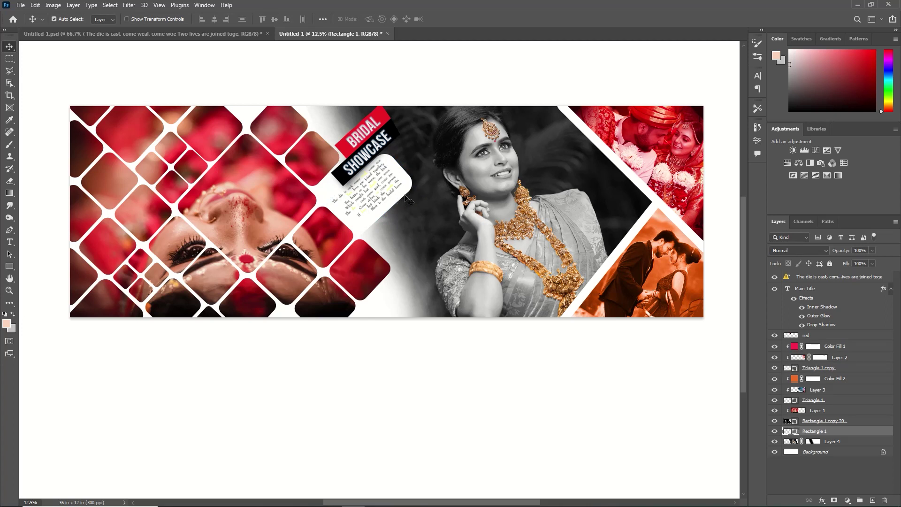
{"action": "left_click_drag", "start_coordinate": [840, 254], "coordinate": [826, 254]}
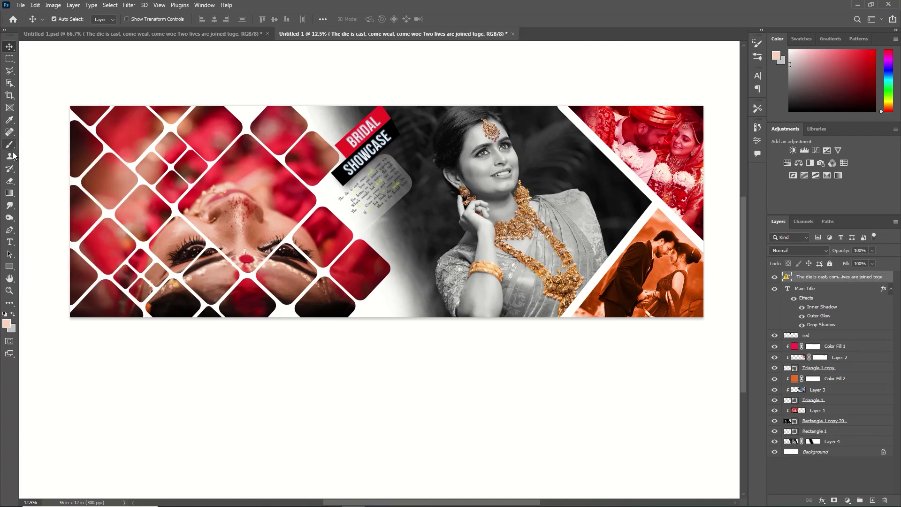
Add an empty layer directly above the Background for brush painting and set the foreground colour to cyan
{"action": "left_click", "coordinate": [10, 143]}
{"action": "right_click", "coordinate": [17, 144]}
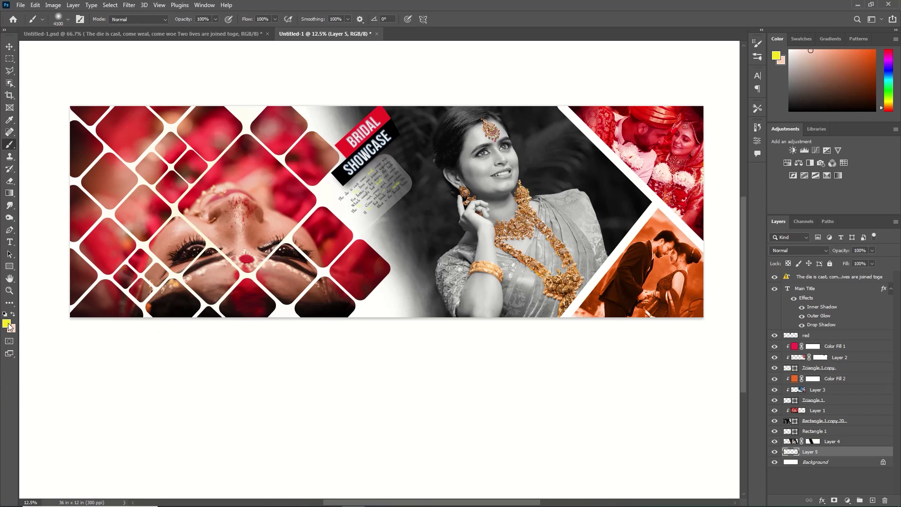
{"action": "left_click", "coordinate": [8, 324]}
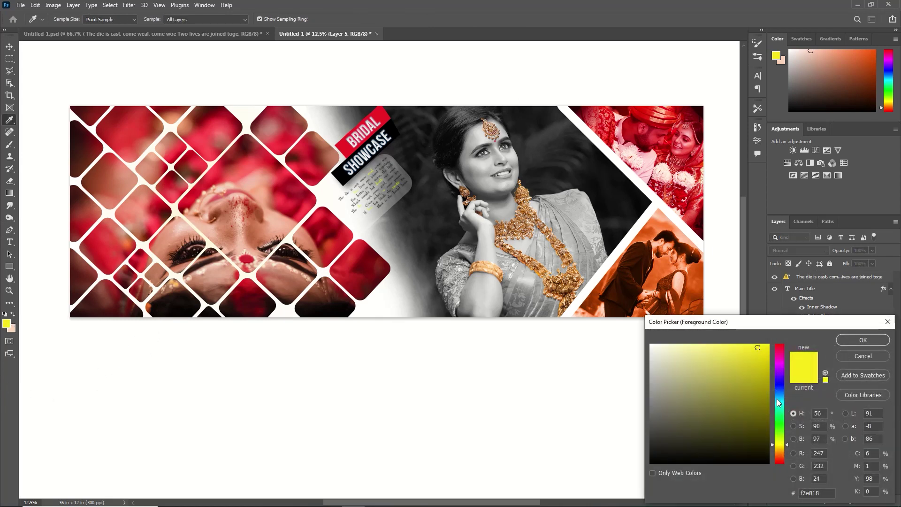
{"action": "left_click_drag", "start_coordinate": [776, 399], "coordinate": [776, 402]}
{"action": "key", "text": "Return"}
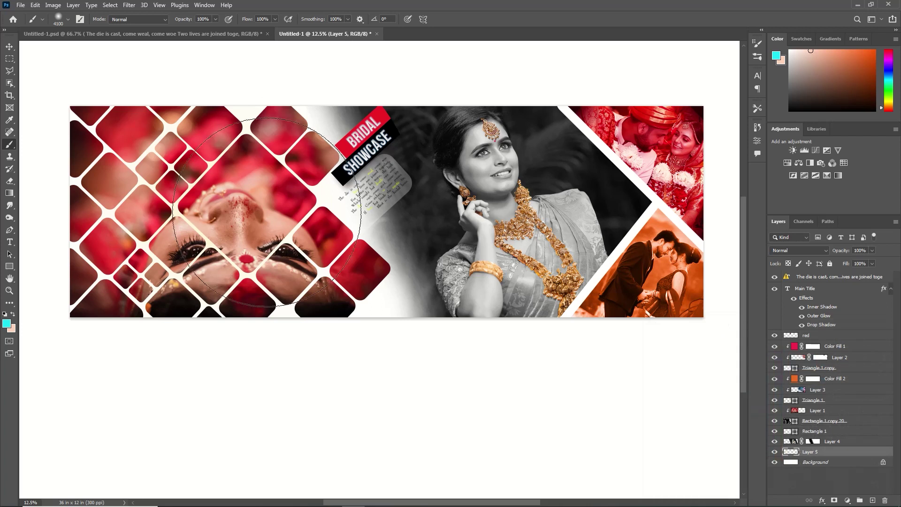
Paint soft cyan spots behind the diamonds with the brush enlarged to 4500 px
{"action": "key", "text": "bracketright"}
{"action": "key", "text": "bracketright"}
{"action": "key", "text": "bracketright"}
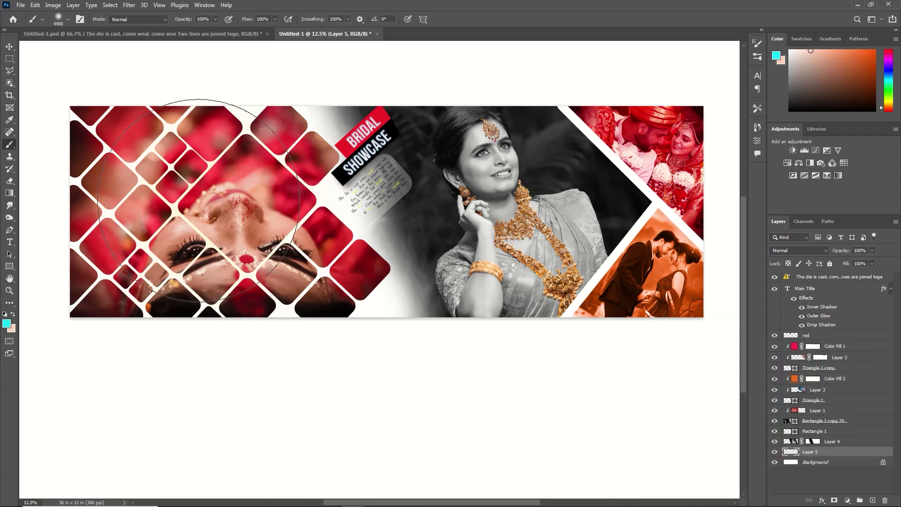
{"action": "key", "text": "bracketright"}
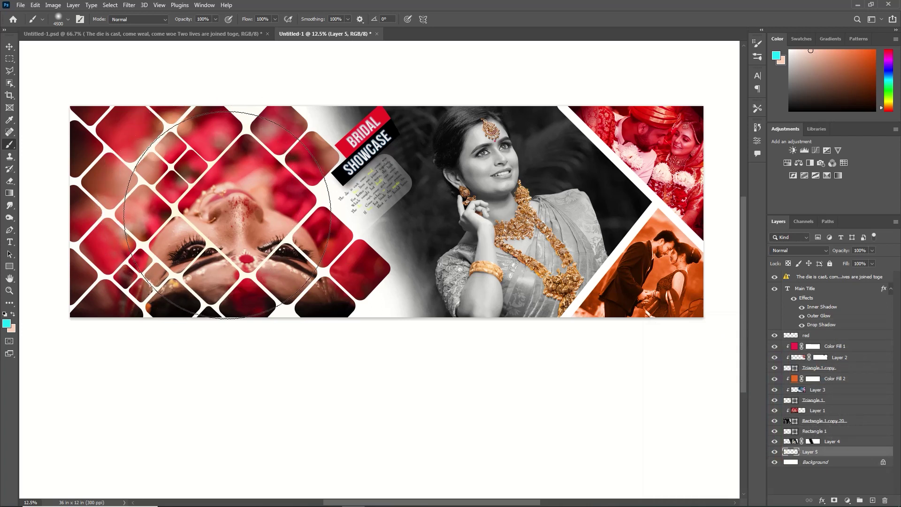
{"action": "left_click", "coordinate": [236, 214]}
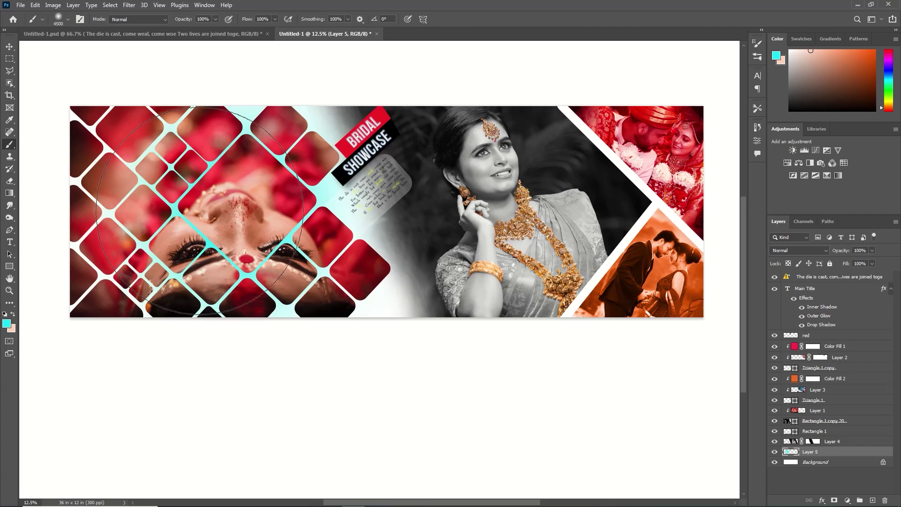
{"action": "left_click", "coordinate": [181, 210]}
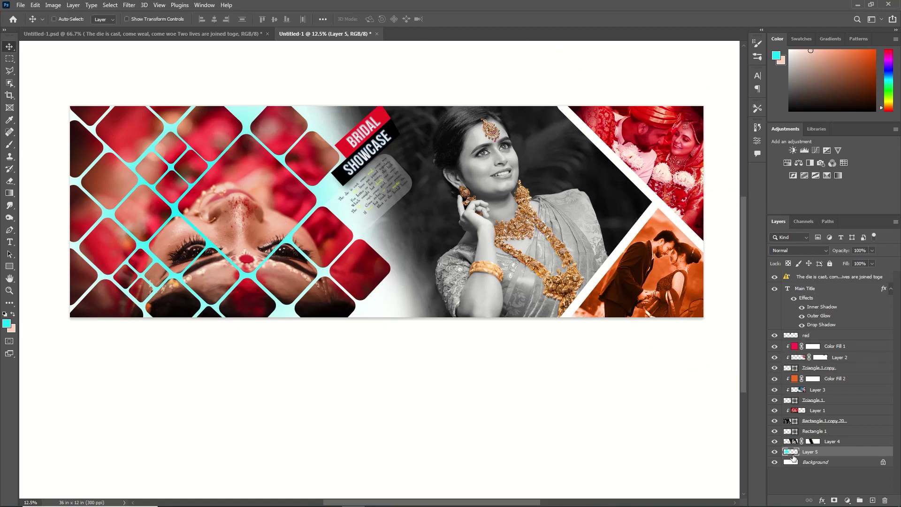
Align the cyan glow layer with the page's top edge and scale it to 112.67% so it extends past the lower edge
{"action": "key", "text": "ctrl+t"}
{"action": "key", "text": "Down"}
{"action": "key", "text": "Down"}
{"action": "key", "text": "Down"}
{"action": "key", "text": "Down"}
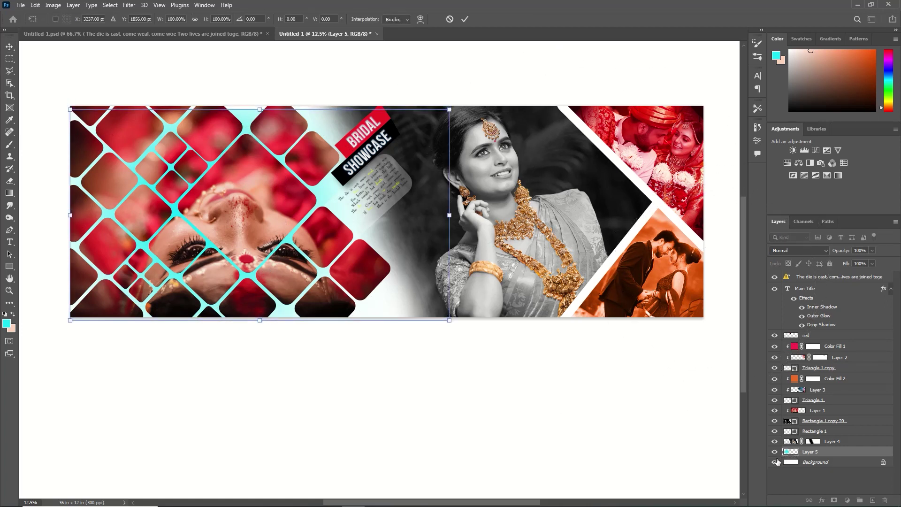
{"action": "key", "text": "Up"}
{"action": "key", "text": "Up"}
{"action": "key", "text": "Up"}
{"action": "key", "text": "Up"}
{"action": "key", "text": "Up"}
{"action": "key", "text": "Up"}
{"action": "key", "text": "Up"}
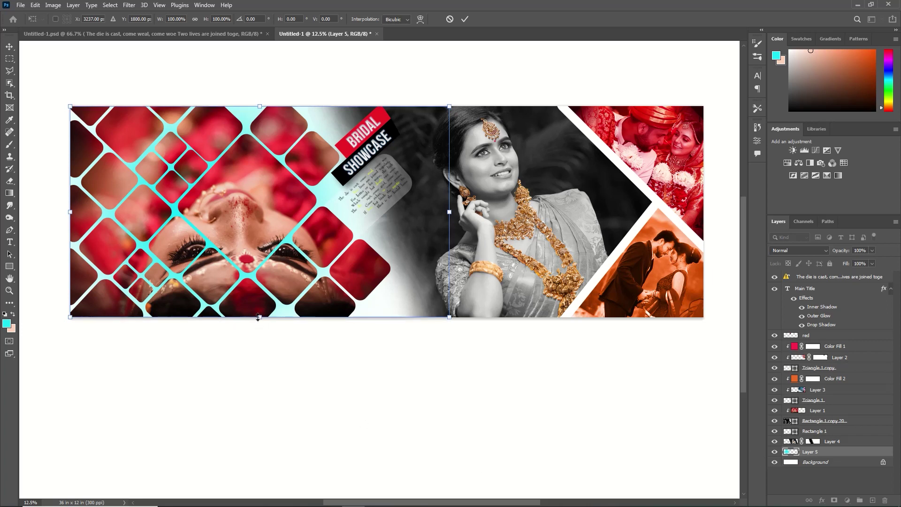
{"action": "left_click_drag", "start_coordinate": [258, 317], "coordinate": [252, 346]}
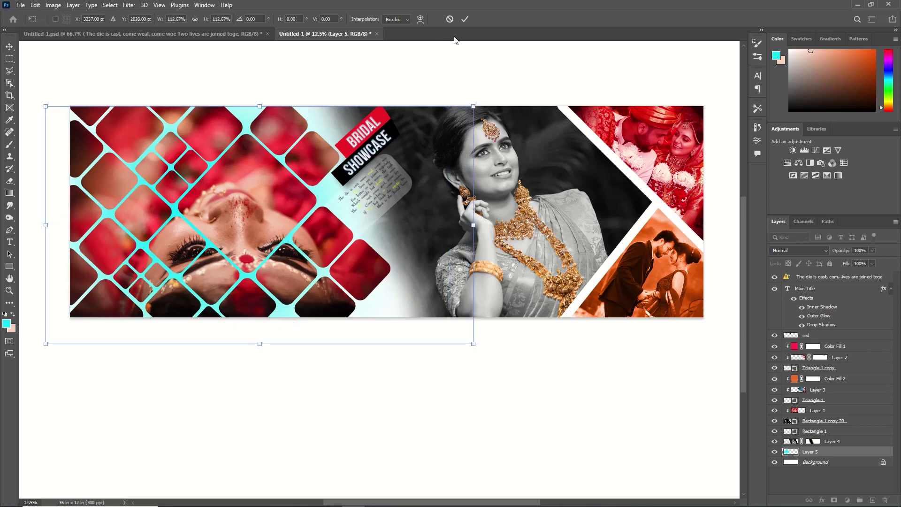
{"action": "left_click", "coordinate": [465, 19]}
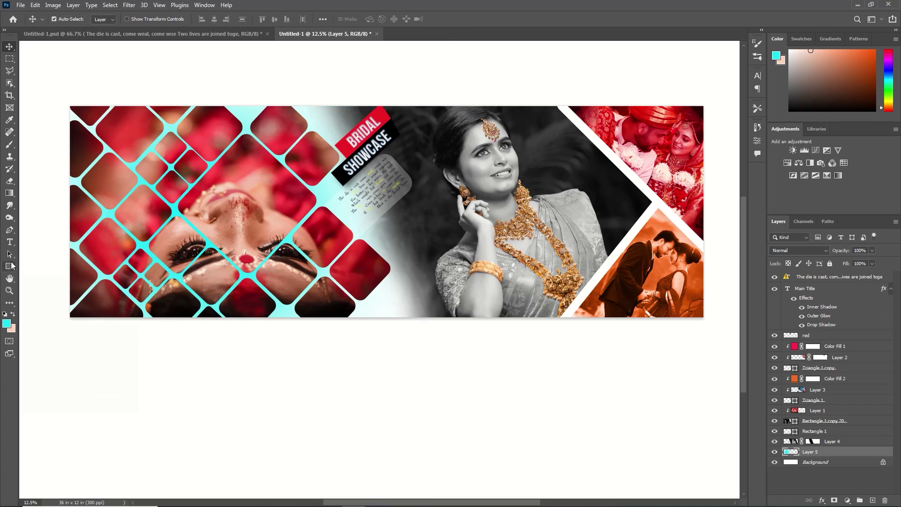
Draw a narrow cyan rectangle of 104 by 1080 px without a stroke beside the lower diamonds and set its opacity to 42%
{"action": "left_click", "coordinate": [10, 266]}
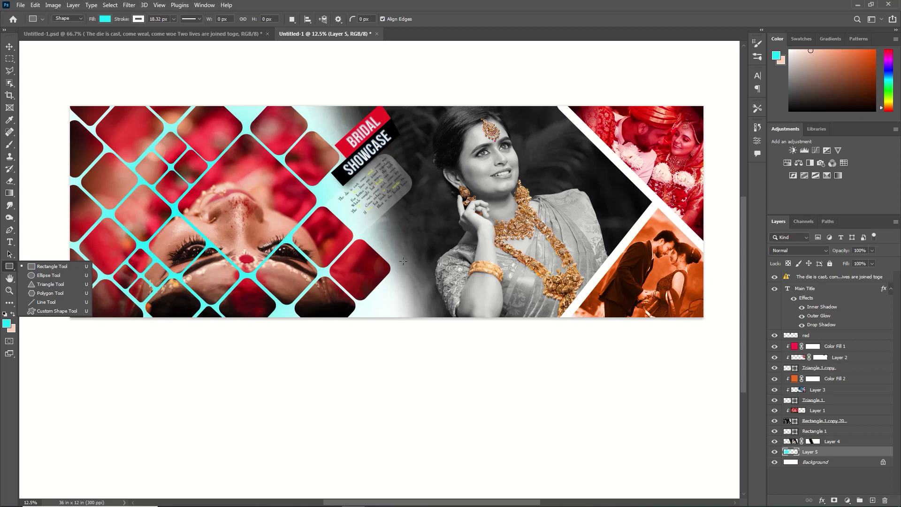
{"action": "left_click", "coordinate": [54, 267]}
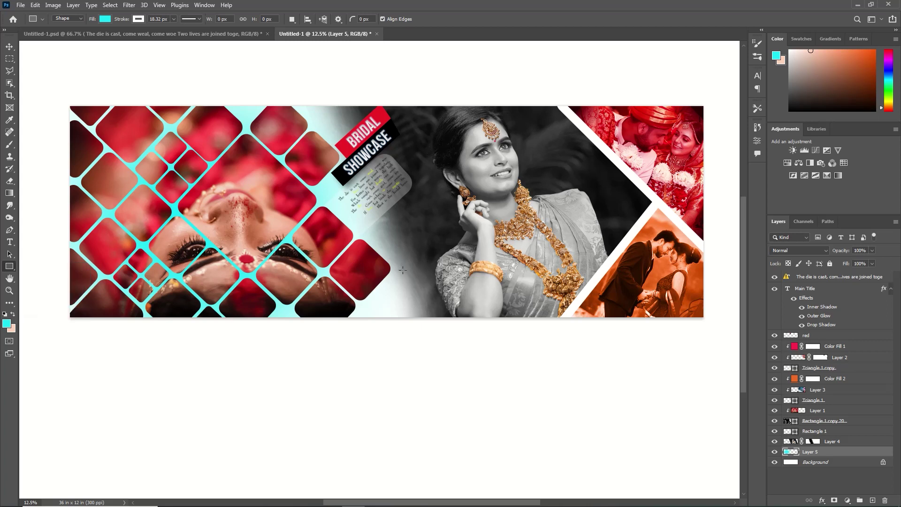
{"action": "left_click_drag", "start_coordinate": [398, 266], "coordinate": [404, 329]}
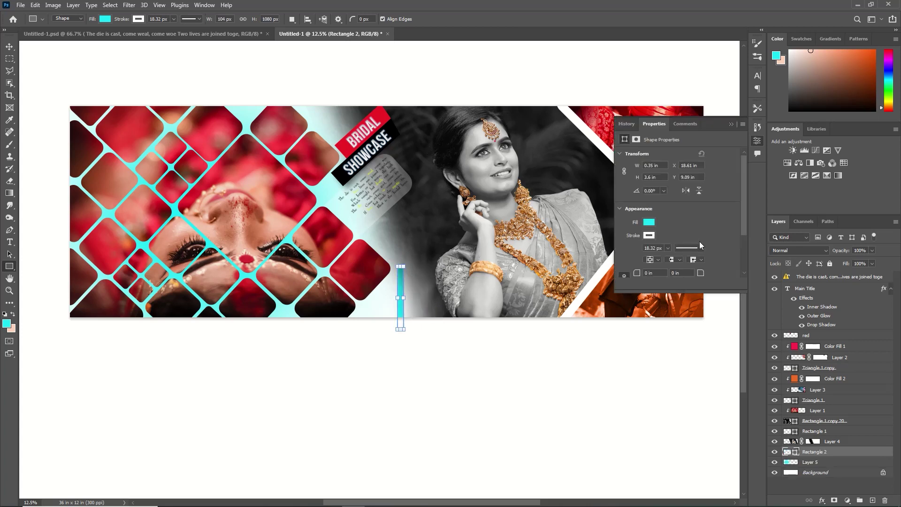
{"action": "left_click", "coordinate": [734, 124]}
{"action": "left_click_drag", "start_coordinate": [846, 251], "coordinate": [839, 256]}
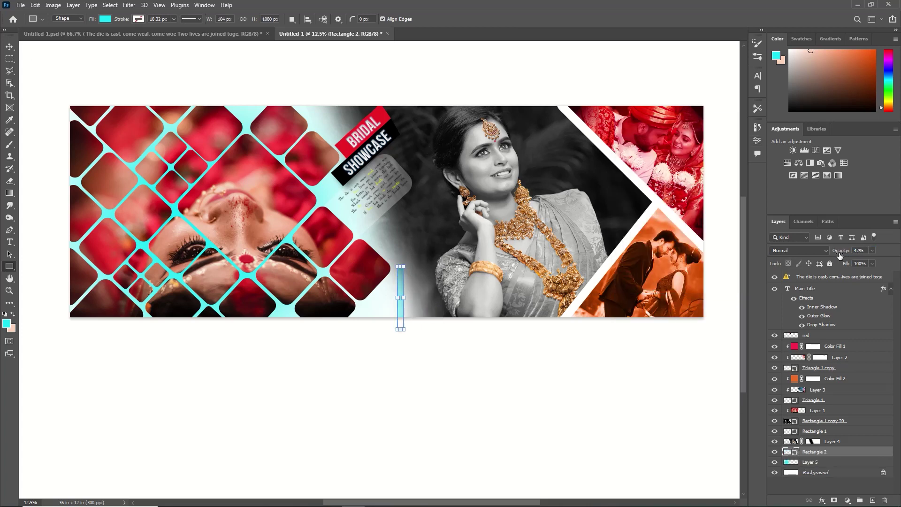
Rotate the narrow cyan bar 38.30° and move it alongside the lower edge of the outermost diamond
{"action": "key", "text": "ctrl+t"}
{"action": "left_click_drag", "start_coordinate": [406, 262], "coordinate": [426, 274]}
{"action": "left_click_drag", "start_coordinate": [408, 284], "coordinate": [386, 285]}
{"action": "key", "text": "Return"}
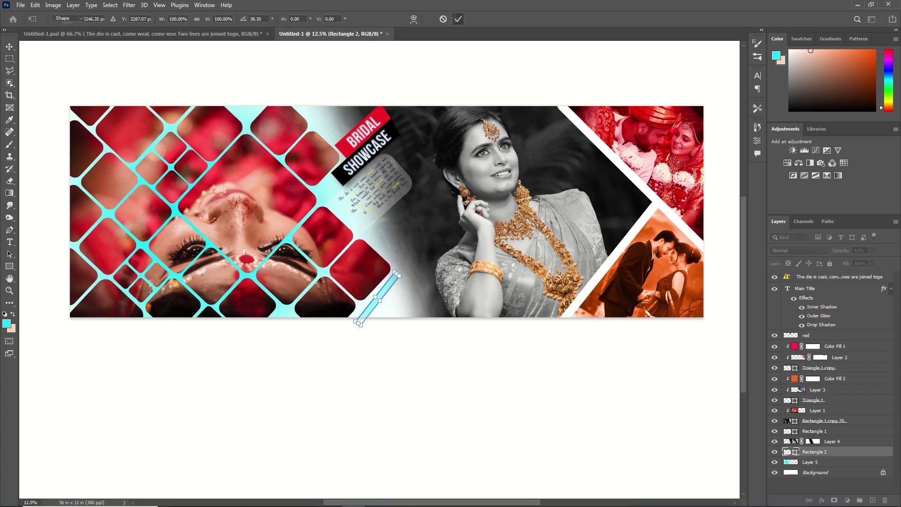
Duplicate the angled cyan bar three times and space the copies evenly as parallel stripes beside the lower diamond
{"action": "key", "text": "ctrl+j"}
{"action": "left_click", "coordinate": [10, 47]}
{"action": "left_click_drag", "start_coordinate": [389, 320], "coordinate": [396, 320]}
{"action": "key", "text": "shift+Right"}
{"action": "key", "text": "shift+Up"}
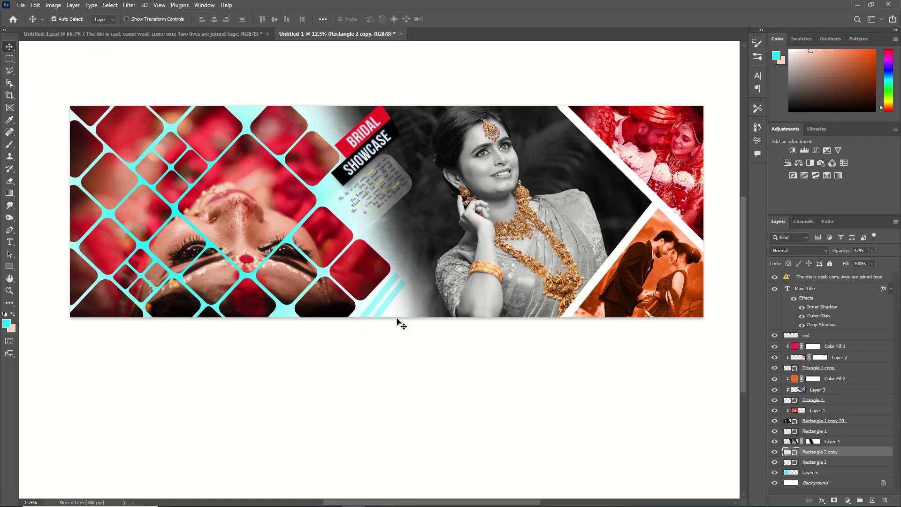
{"action": "left_click_drag", "start_coordinate": [398, 290], "coordinate": [404, 310]}
{"action": "left_click", "coordinate": [394, 294]}
{"action": "key", "text": "shift+Right"}
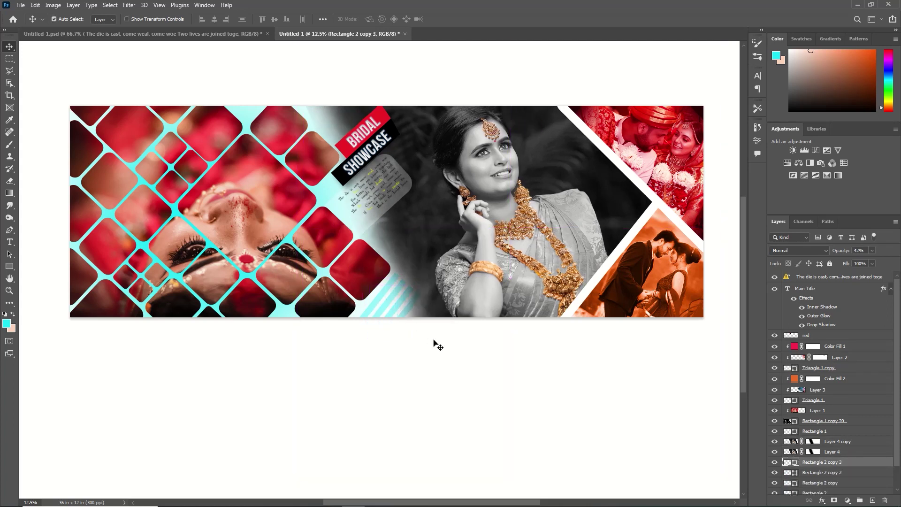
{"action": "left_click", "coordinate": [444, 287]}
{"action": "key", "text": "ctrl+j"}
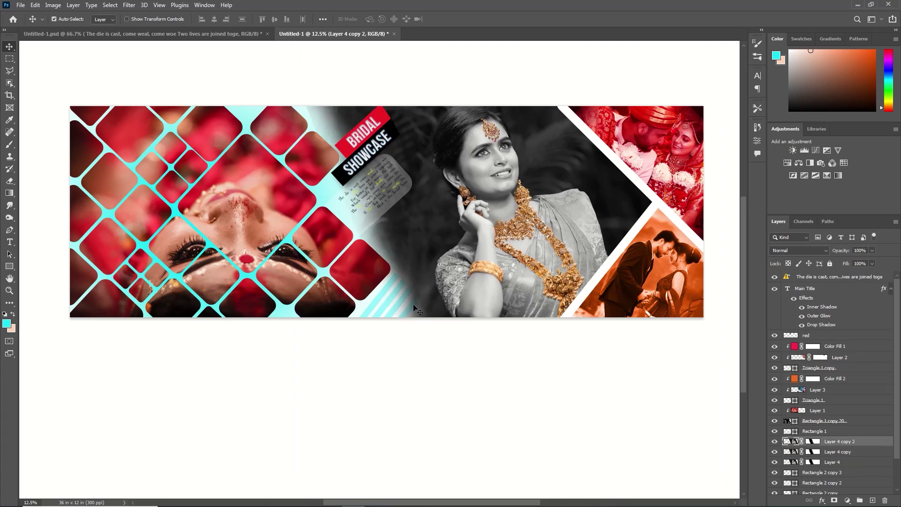
{"action": "key", "text": "Delete"}
{"action": "key", "text": "Delete"}
Add two more copies of the cyan bar, continuing the stripe row toward the portrait
{"action": "left_click", "coordinate": [820, 453]}
{"action": "left_click", "coordinate": [408, 313]}
{"action": "left_click", "coordinate": [826, 453]}
{"action": "key", "text": "ctrl+j"}
{"action": "key", "text": "ctrl+shift+t"}
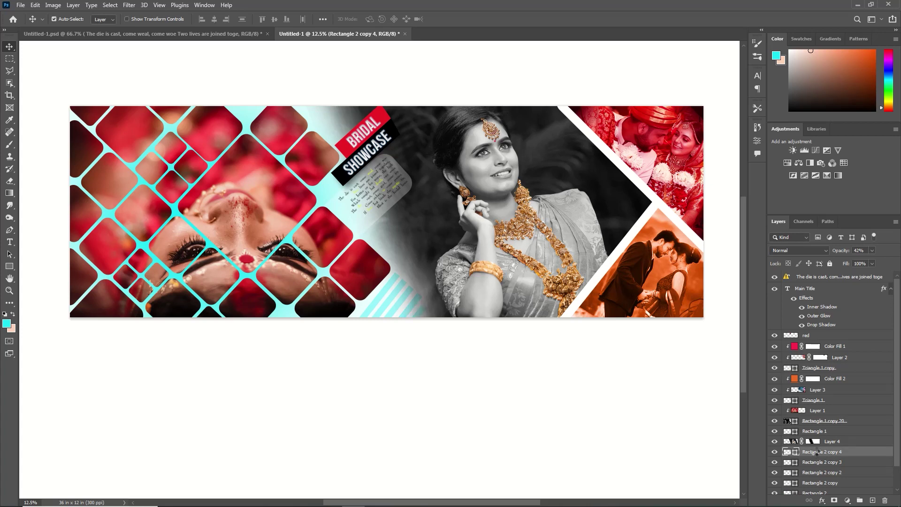
{"action": "left_click", "coordinate": [379, 298]}
{"action": "left_click", "coordinate": [394, 300]}
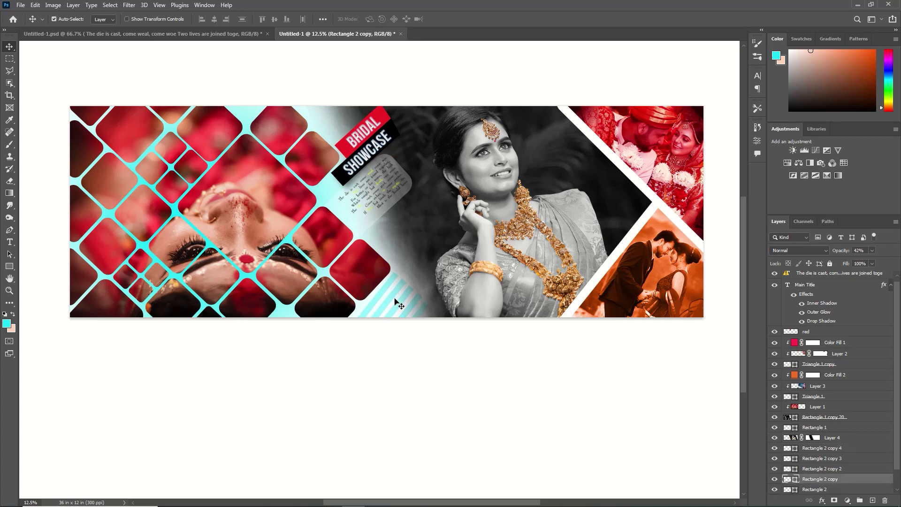
{"action": "left_click", "coordinate": [402, 308]}
{"action": "left_click", "coordinate": [421, 312]}
{"action": "left_click", "coordinate": [816, 452]}
{"action": "key", "text": "ctrl+j"}
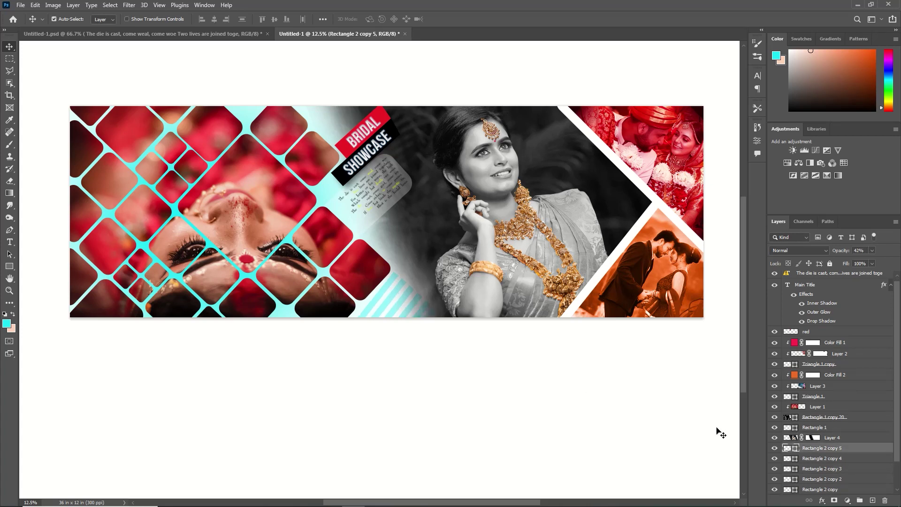
Recolour the stripe nearest the diamonds pink and the second stripe yellow
{"action": "double_click", "coordinate": [384, 291]}
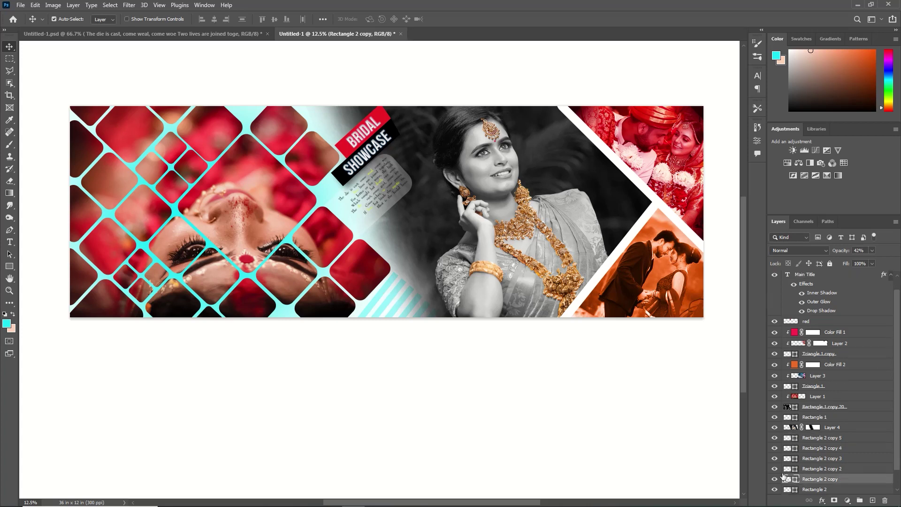
{"action": "left_click", "coordinate": [752, 346]}
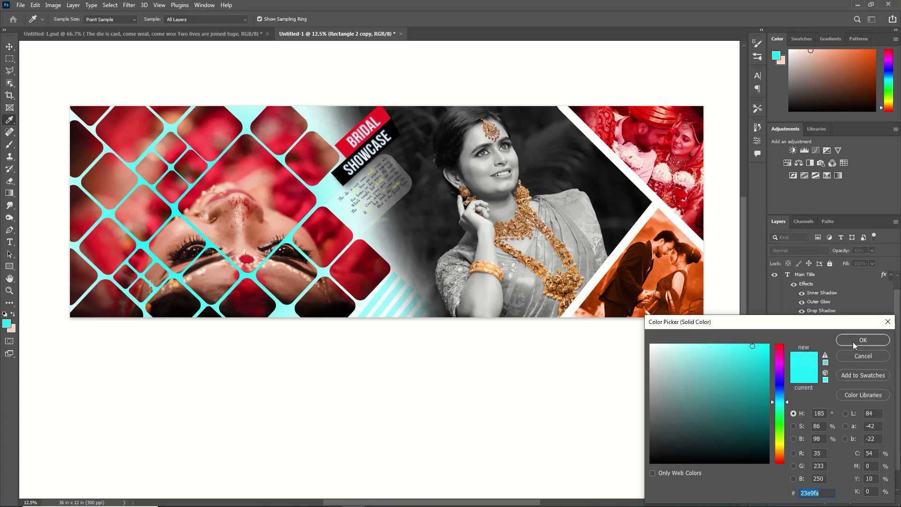
{"action": "left_click", "coordinate": [853, 343]}
{"action": "double_click", "coordinate": [788, 489]}
{"action": "left_click", "coordinate": [780, 345]}
{"action": "left_click", "coordinate": [780, 352]}
{"action": "key", "text": "Return"}
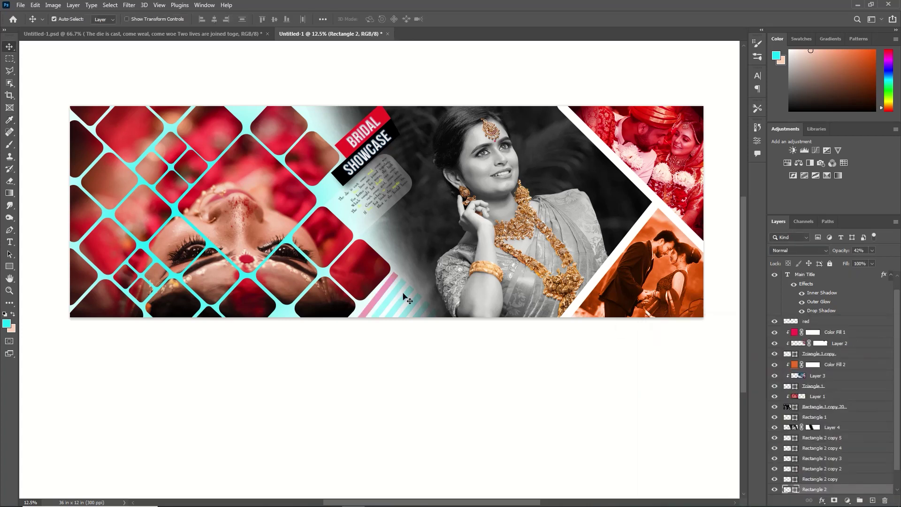
{"action": "left_click", "coordinate": [397, 295]}
{"action": "double_click", "coordinate": [788, 478]}
{"action": "left_click", "coordinate": [780, 443]}
{"action": "key", "text": "Return"}
Keep the third stripe cyan and recolour the fourth stripe yellow-green
{"action": "left_click", "coordinate": [401, 304]}
{"action": "double_click", "coordinate": [788, 467]}
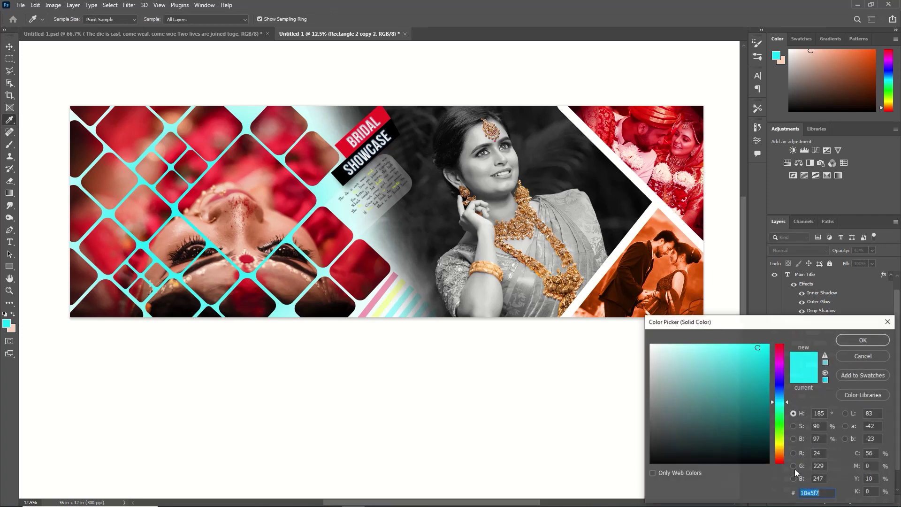
{"action": "key", "text": "Return"}
{"action": "double_click", "coordinate": [788, 456]}
{"action": "left_click", "coordinate": [780, 438]}
{"action": "left_click", "coordinate": [854, 340]}
Recolour the fifth stripe violet and the outermost stripe teal
{"action": "left_click", "coordinate": [801, 429]}
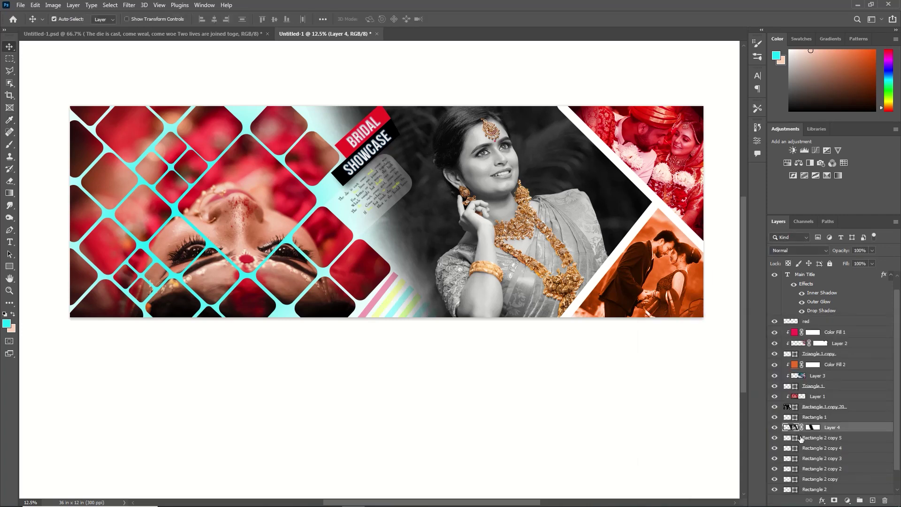
{"action": "double_click", "coordinate": [792, 448]}
{"action": "left_click", "coordinate": [780, 384]}
{"action": "left_click", "coordinate": [850, 343]}
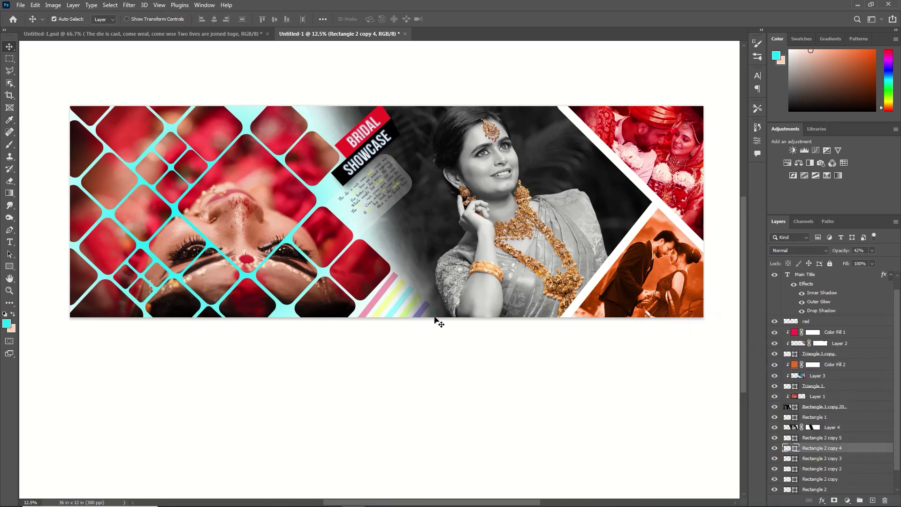
{"action": "double_click", "coordinate": [789, 437]}
{"action": "left_click", "coordinate": [780, 410]}
{"action": "key", "text": "Return"}
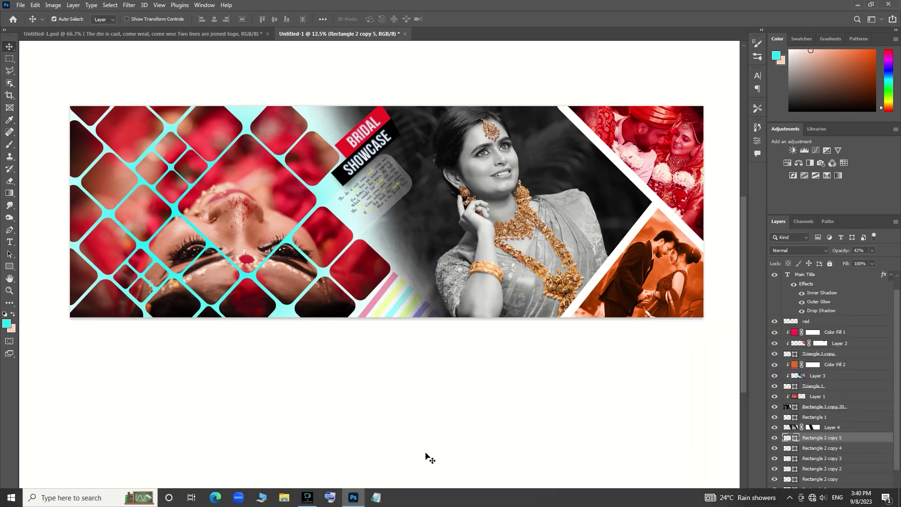
Scale the translucent rounded panel behind the verse to 95.77% and nudge it slightly up and toward the portrait
{"action": "left_click_drag", "start_coordinate": [458, 502], "coordinate": [261, 495]}
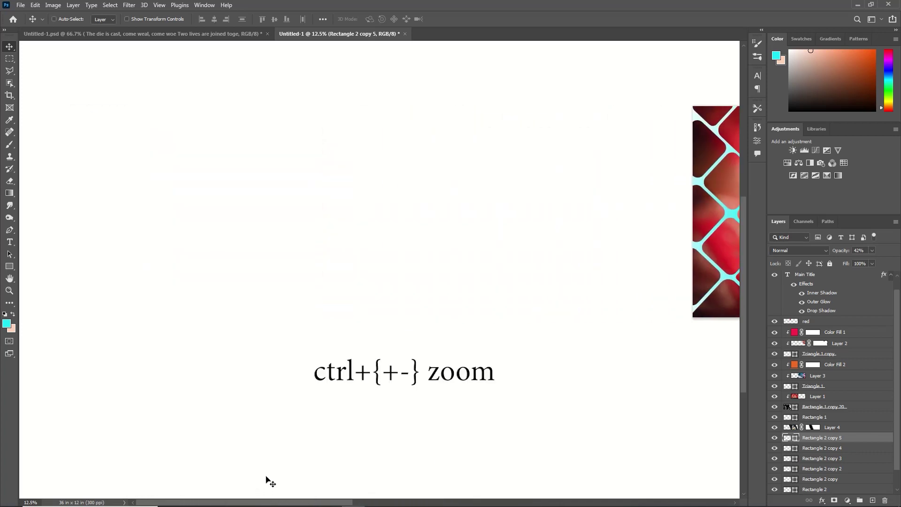
{"action": "key", "text": "ctrl+plus"}
{"action": "key", "text": "ctrl+plus"}
{"action": "scroll", "coordinate": [379, 454], "scroll_direction": "up", "scroll_amount": 3}
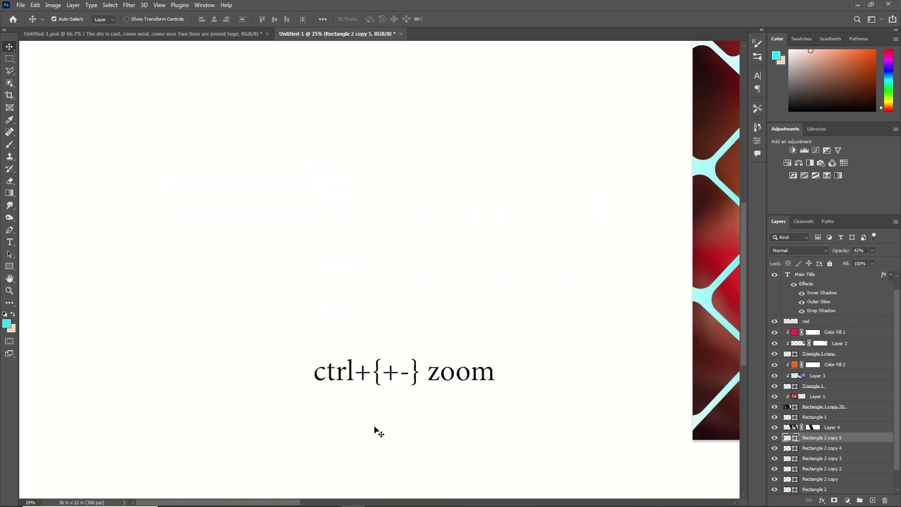
{"action": "left_click_drag", "start_coordinate": [271, 502], "coordinate": [418, 502]}
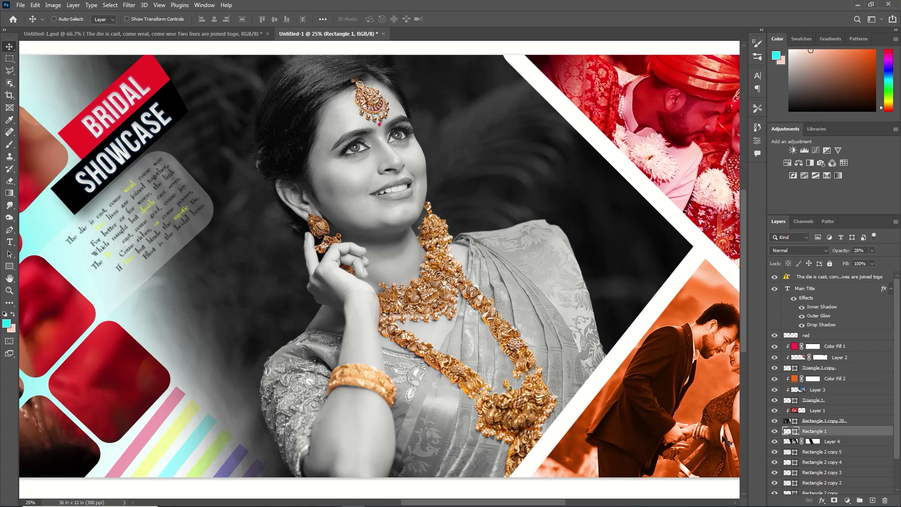
{"action": "key", "text": "ctrl+t"}
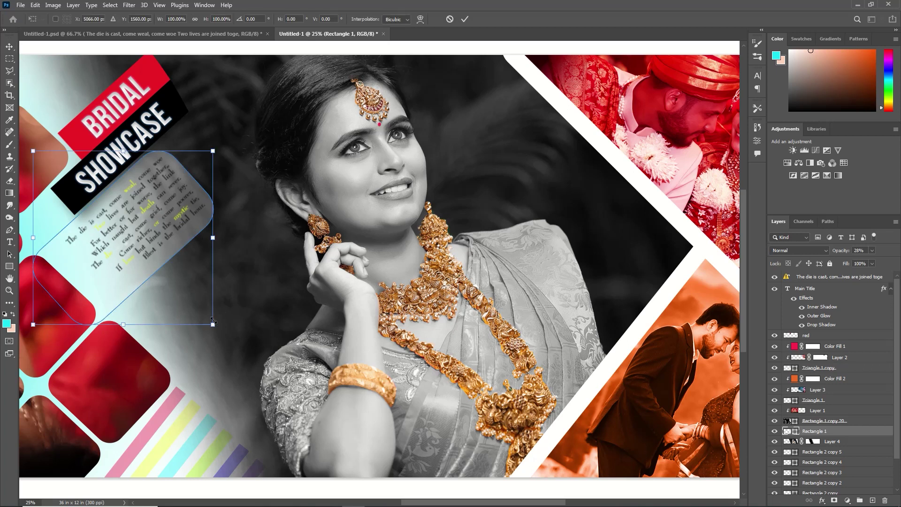
{"action": "left_click_drag", "start_coordinate": [212, 321], "coordinate": [210, 311]}
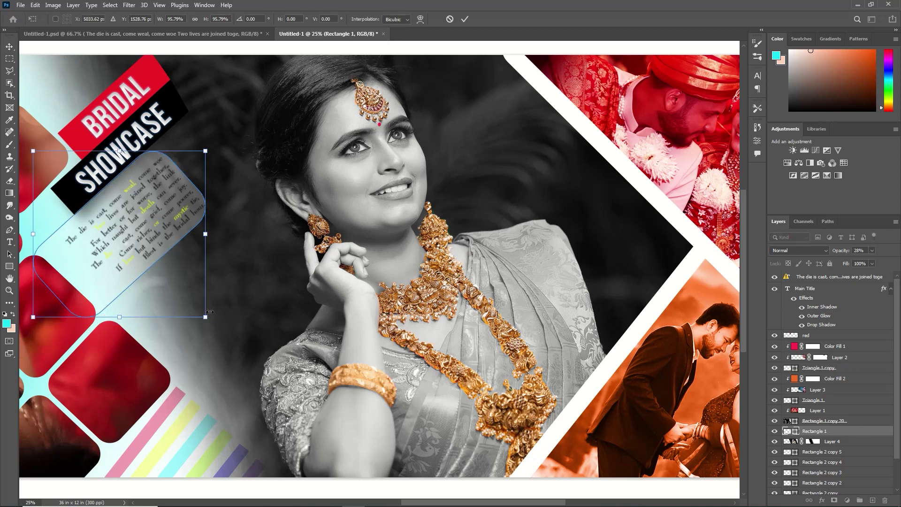
{"action": "key", "text": "Up"}
{"action": "key", "text": "Up"}
{"action": "key", "text": "Up"}
{"action": "key", "text": "Up"}
{"action": "key", "text": "Up"}
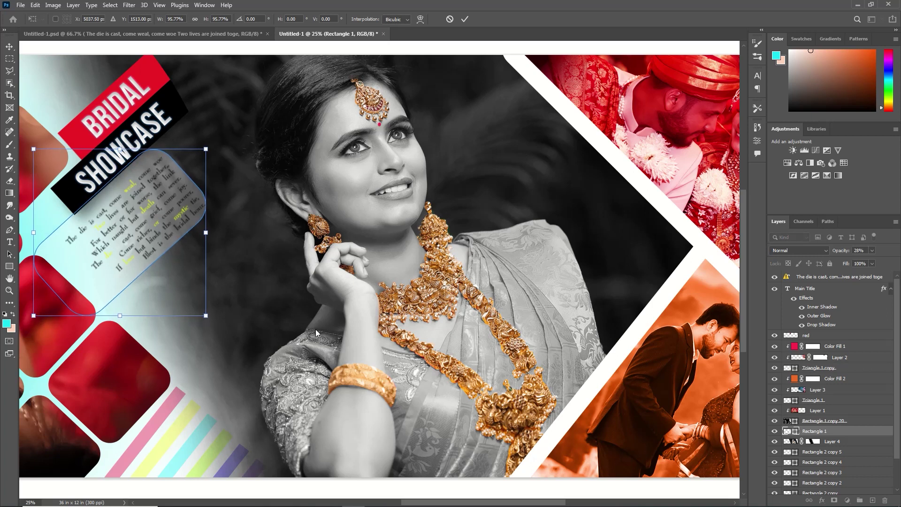
{"action": "key", "text": "Right"}
{"action": "key", "text": "Right"}
{"action": "key", "text": "Right"}
{"action": "key", "text": "Up"}
{"action": "key", "text": "Right"}
{"action": "key", "text": "Right"}
{"action": "key", "text": "Right"}
{"action": "key", "text": "Right"}
{"action": "key", "text": "Right"}
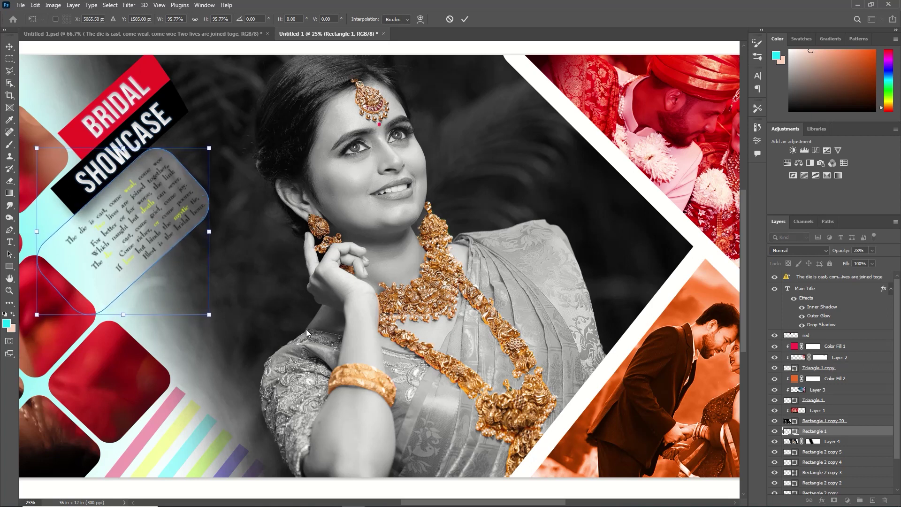
{"action": "key", "text": "Up"}
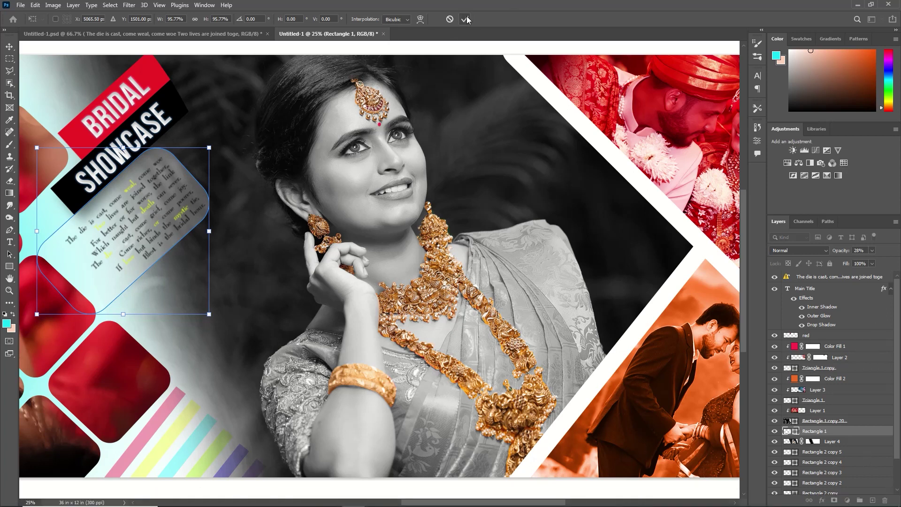
Stretch the translucent verse panel from its lower-left corner to 103.58% width and 104.45% height and apply the transform
{"action": "left_click_drag", "start_coordinate": [36, 315], "coordinate": [22, 330]}
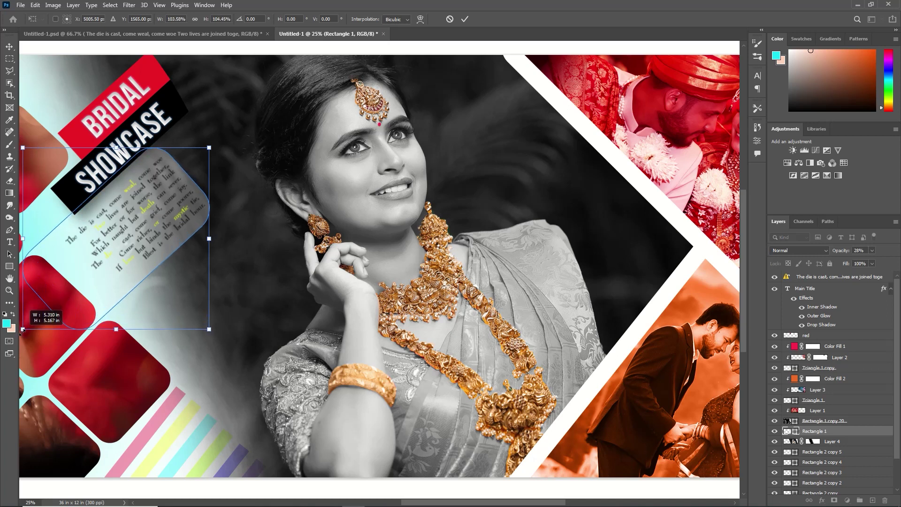
{"action": "left_click_drag", "start_coordinate": [22, 330], "coordinate": [22, 331]}
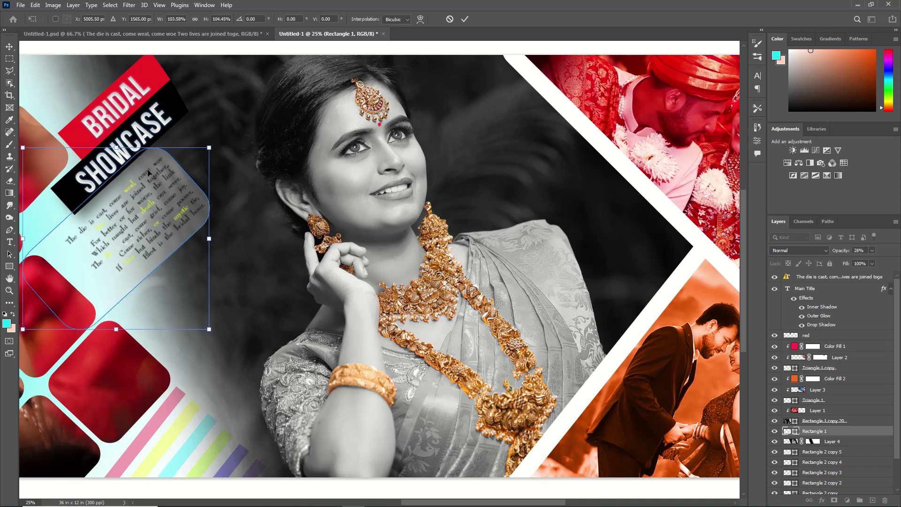
{"action": "left_click", "coordinate": [465, 19]}
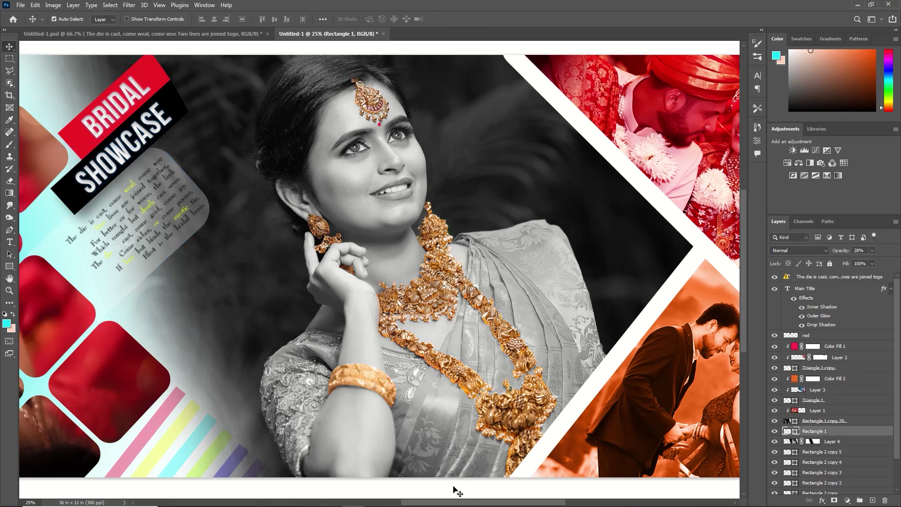
Check the diamond photo collage up close and fit the whole album spread in the view
{"action": "left_click_drag", "start_coordinate": [473, 502], "coordinate": [347, 505]}
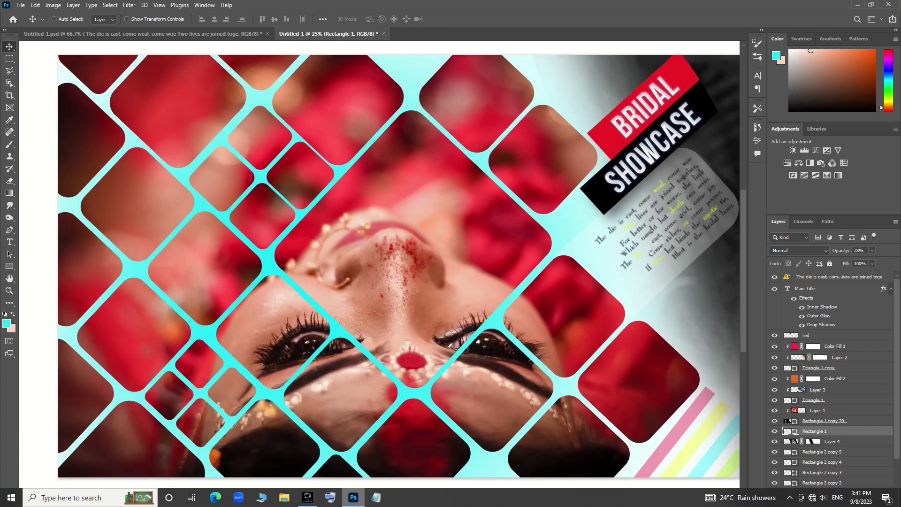
{"action": "mouse_move", "coordinate": [357, 504]}
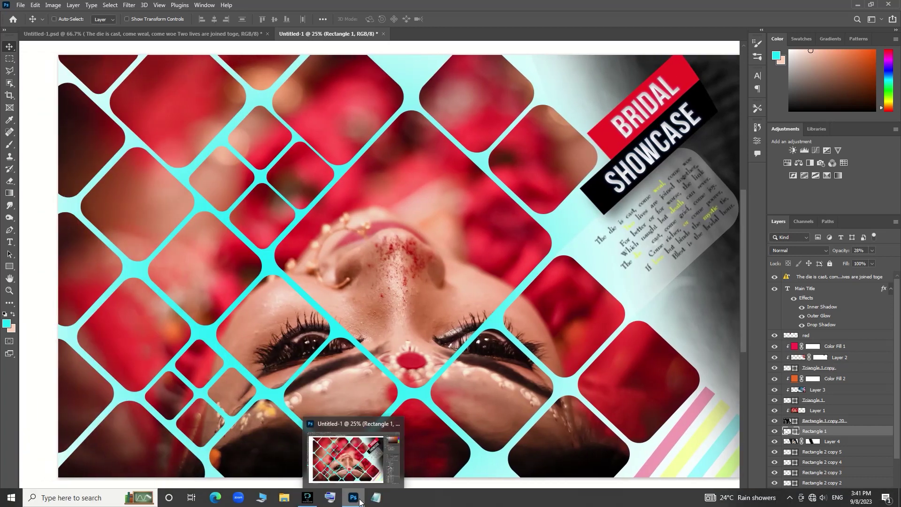
{"action": "key", "text": "ctrl+0"}
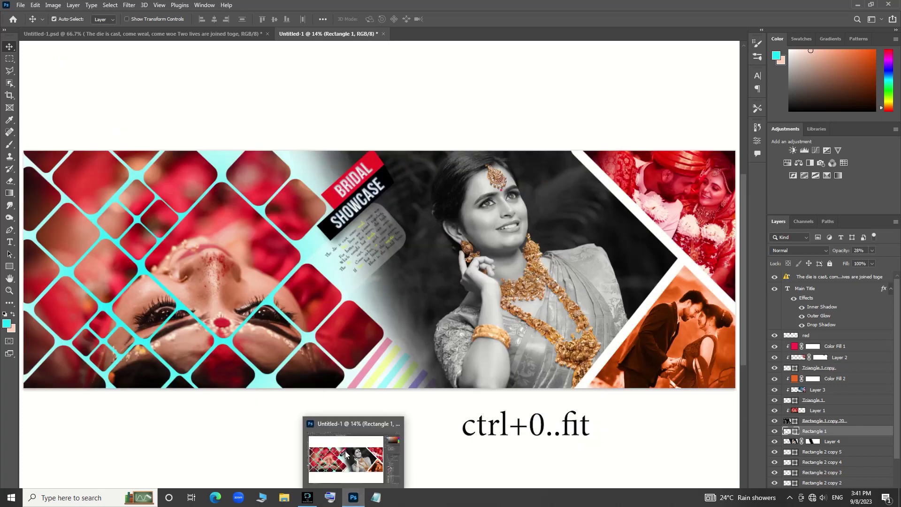